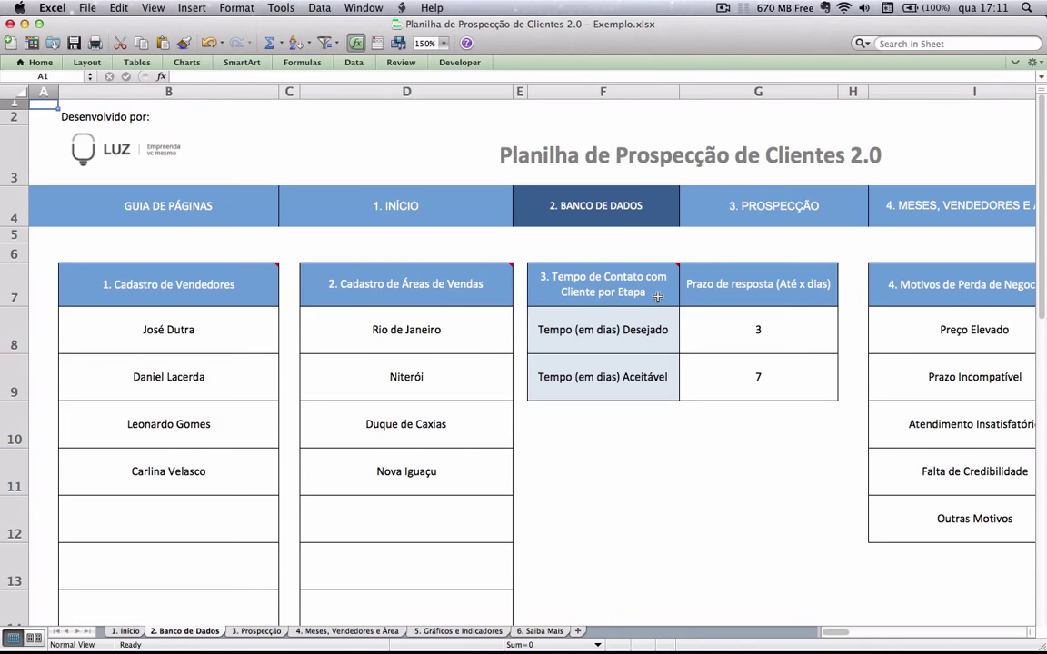
Step: Open the 3. Prospecção sheet and look over the prospect rows, from the contact details to the Funil de Vendas columns
mouse_move(657, 296)
mouse_move(936, 296)
left_click(738, 205)
scroll(266, 312, "up", 1)
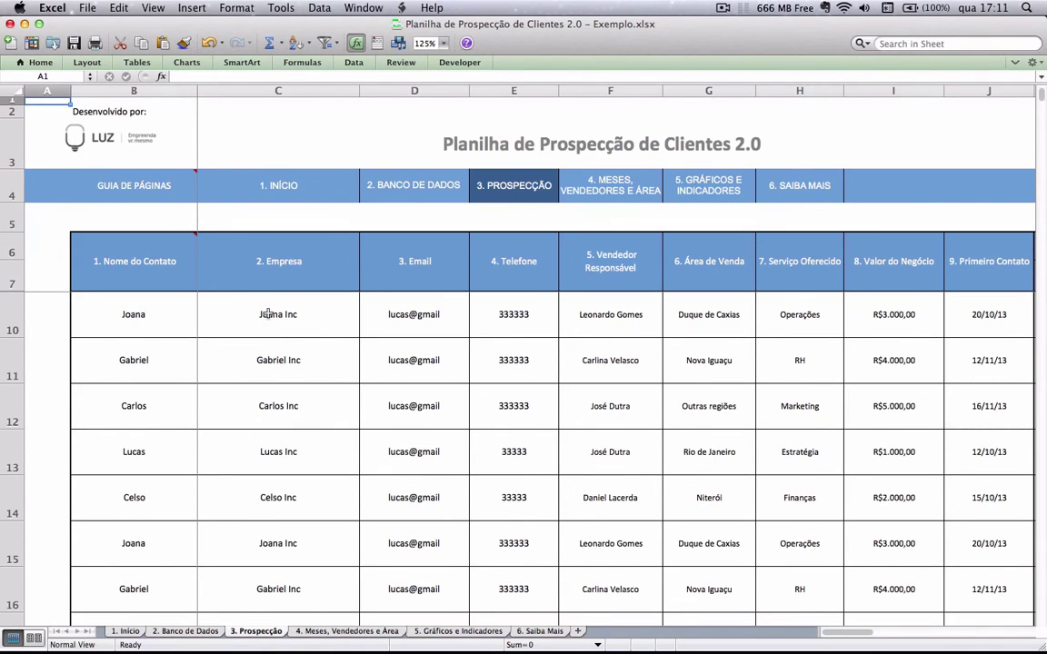
scroll(268, 313, "down", 9)
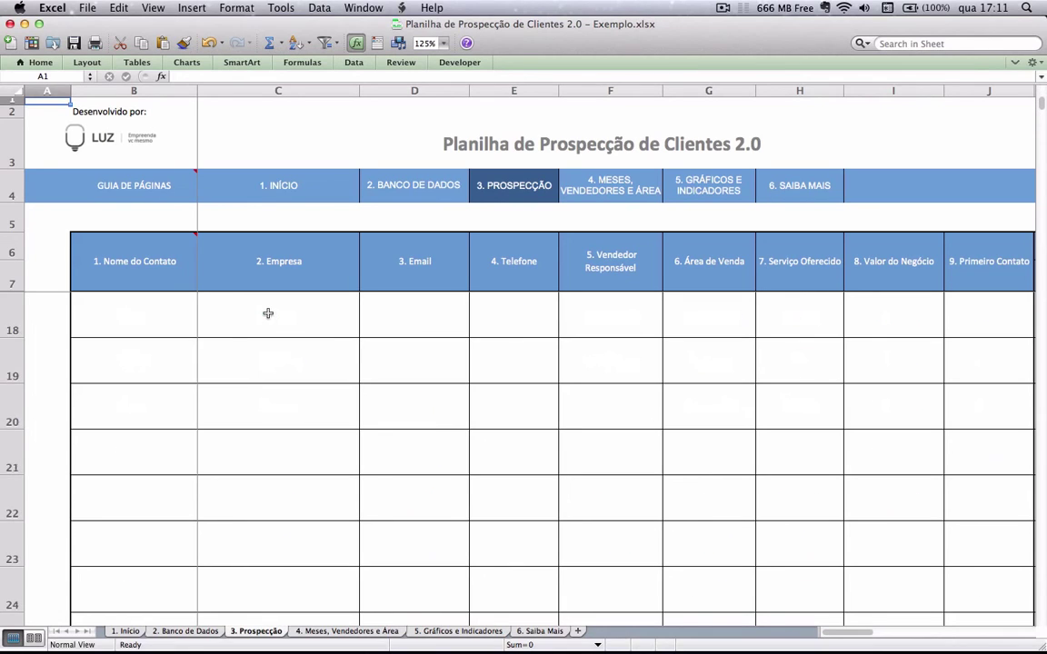
scroll(268, 313, "up", 4)
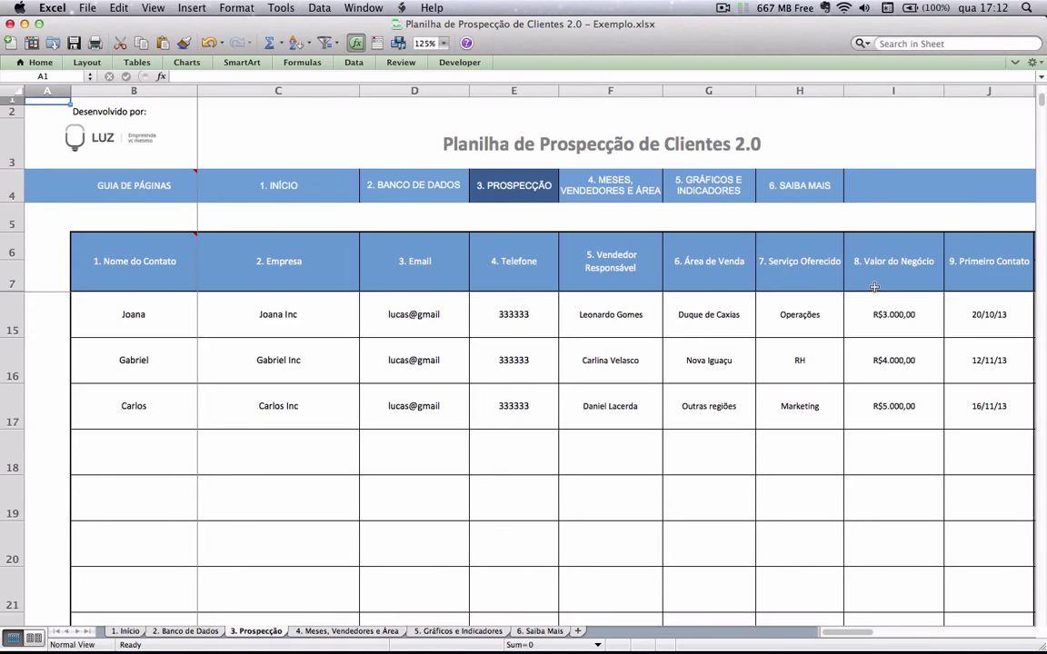
scroll(870, 288, "right", 5)
scroll(871, 287, "up", 3)
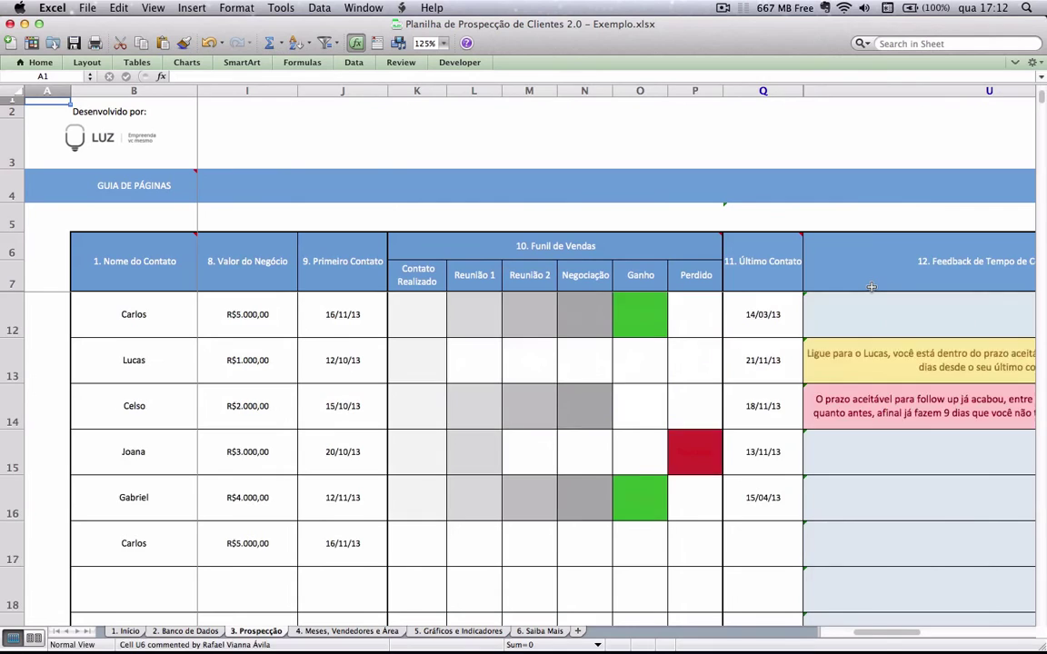
scroll(871, 287, "down", 1)
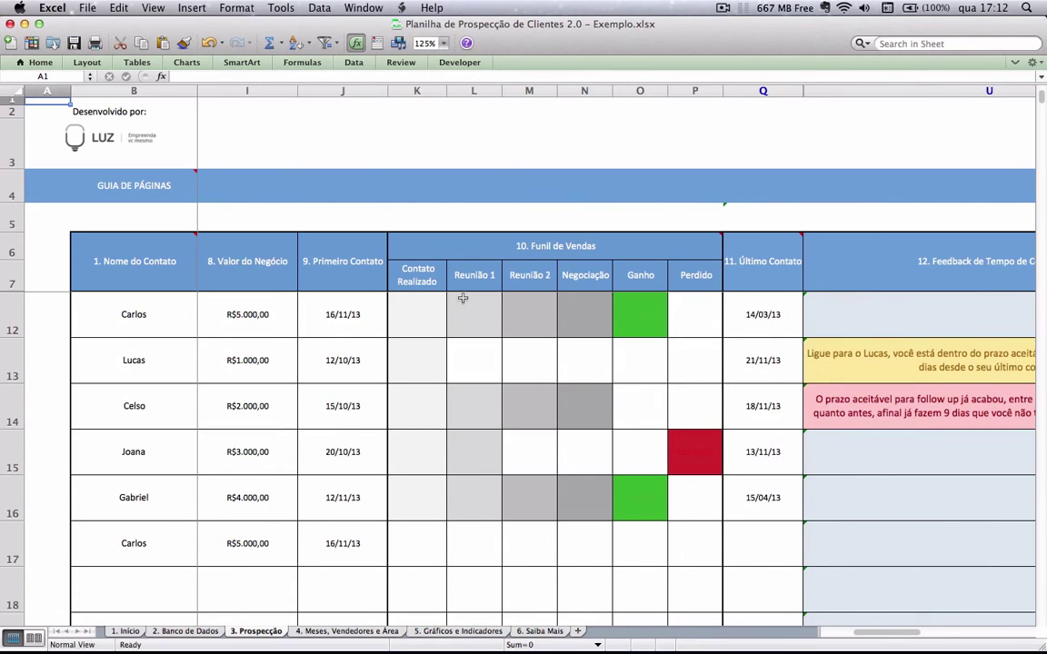
Step: Set Contato Realizado to Realizado for the prospect in row 17 and check that row's Feedback de Negociação
left_click(353, 537)
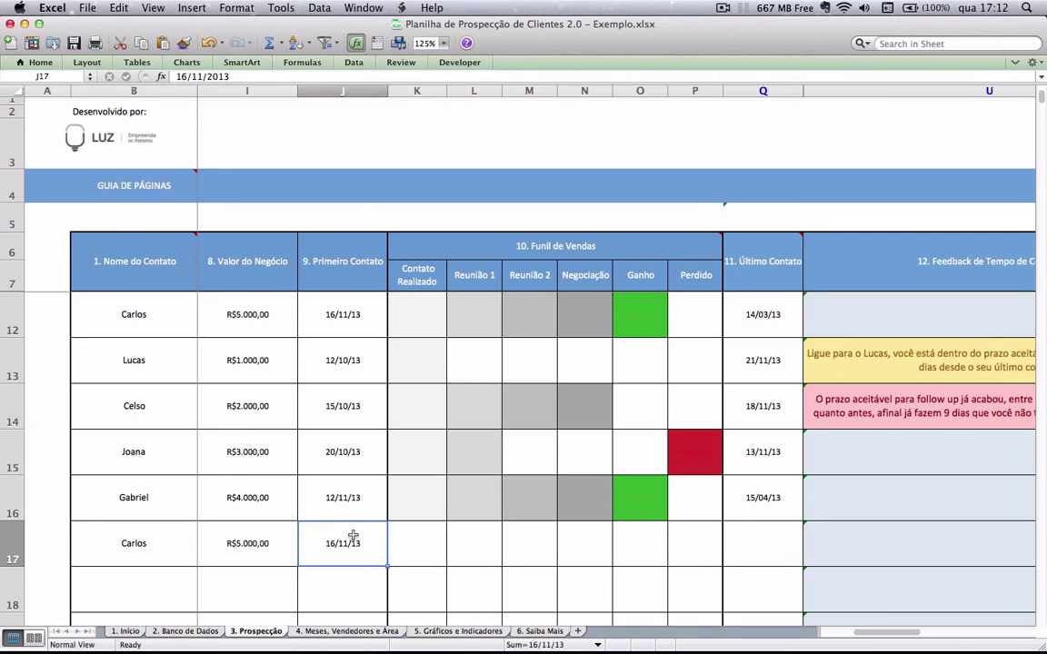
left_click(407, 550)
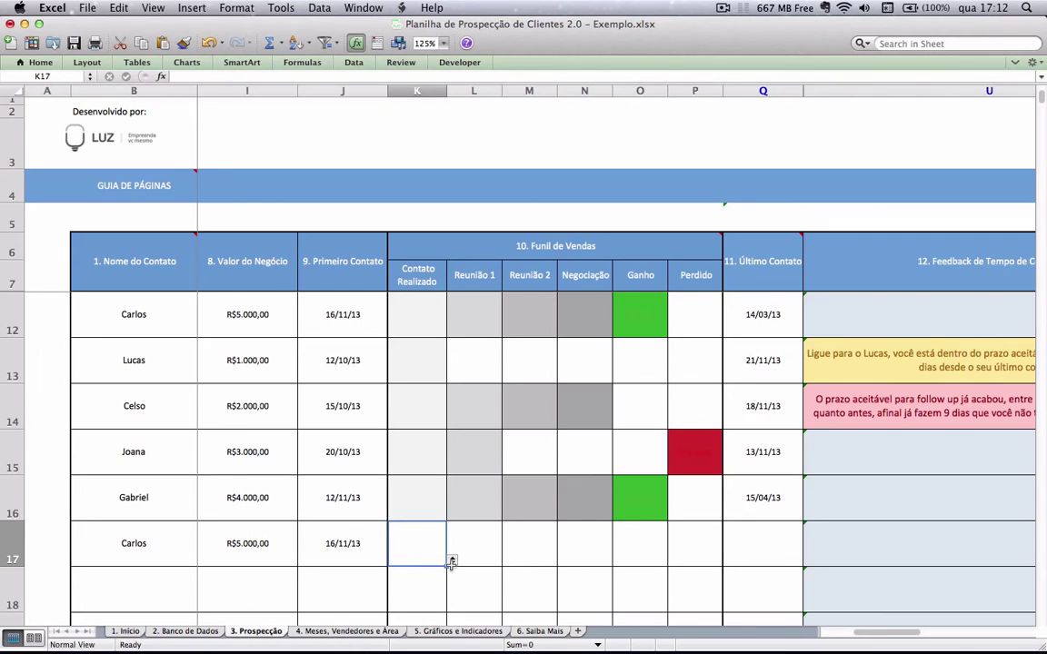
left_click(451, 561)
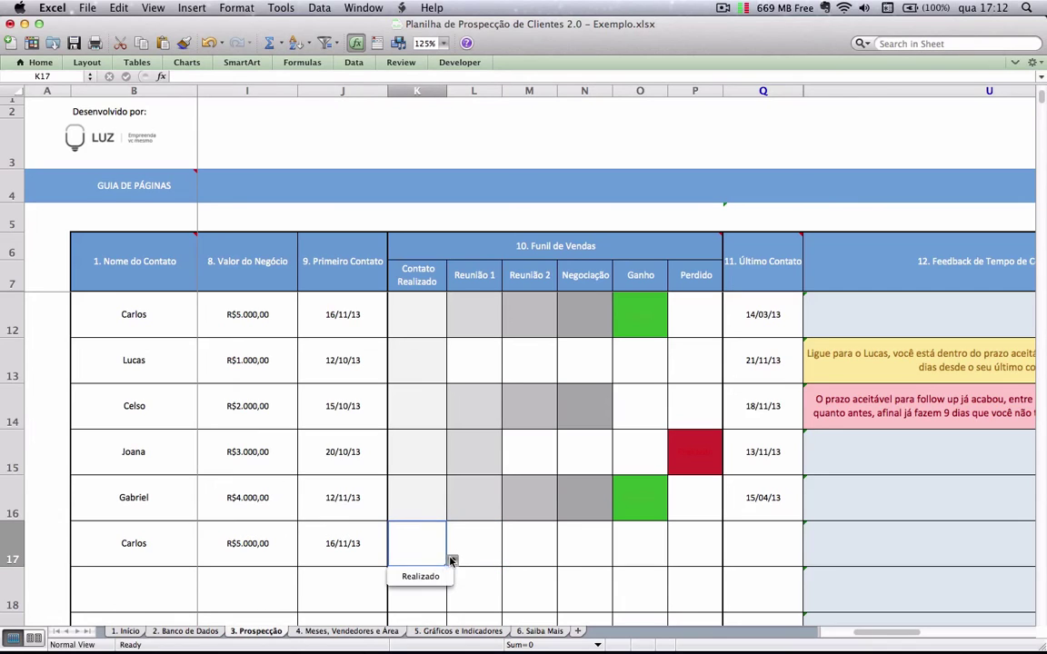
left_click(422, 575)
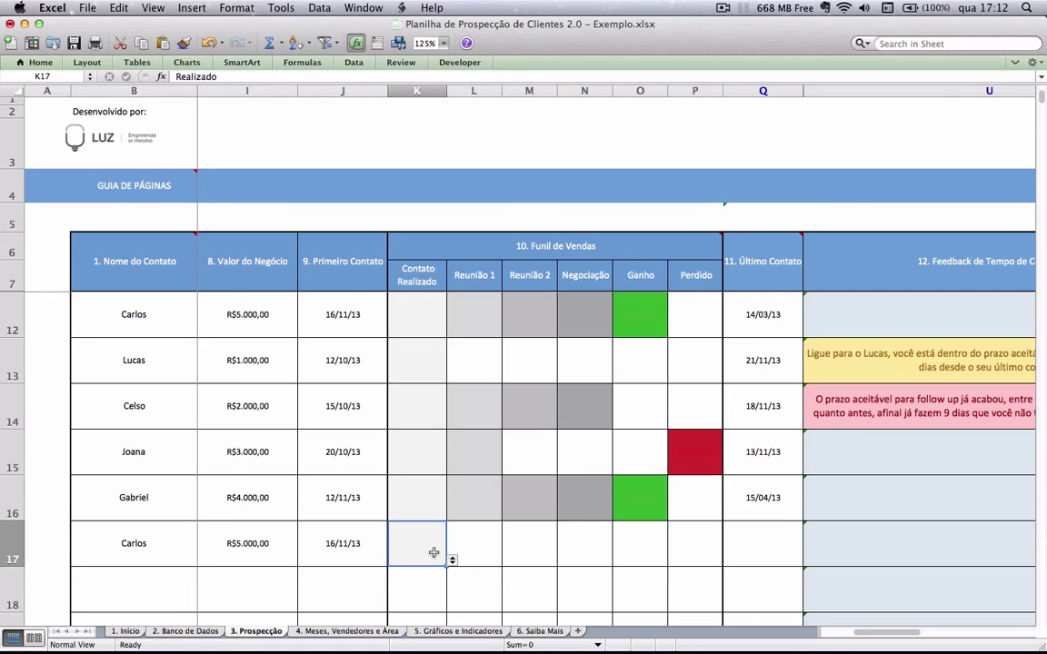
scroll(530, 554, "right", 3)
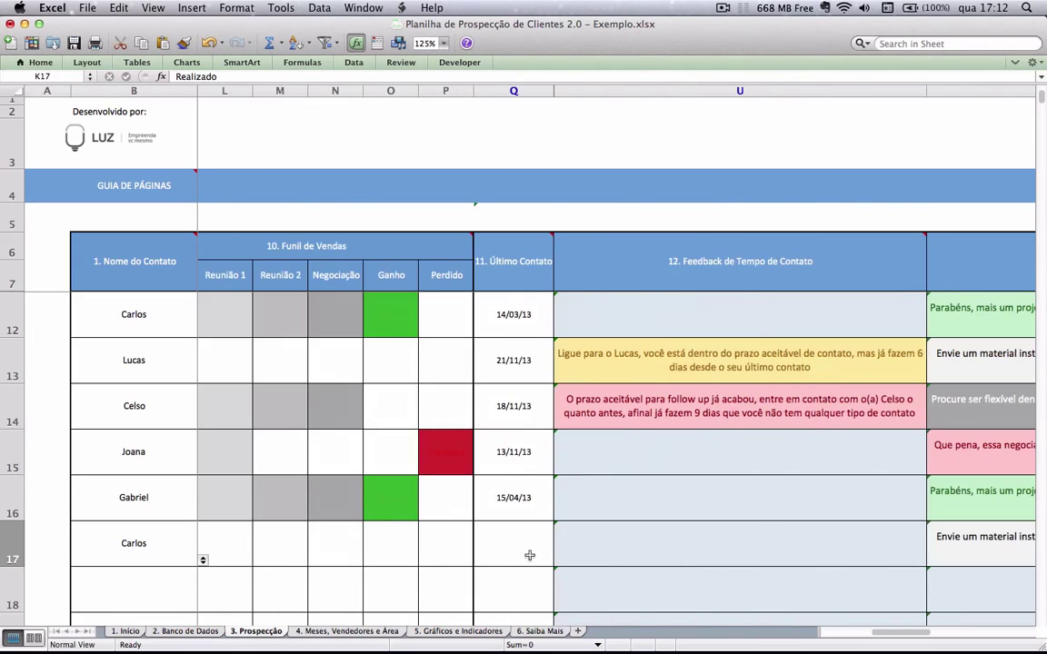
scroll(530, 555, "right", 3)
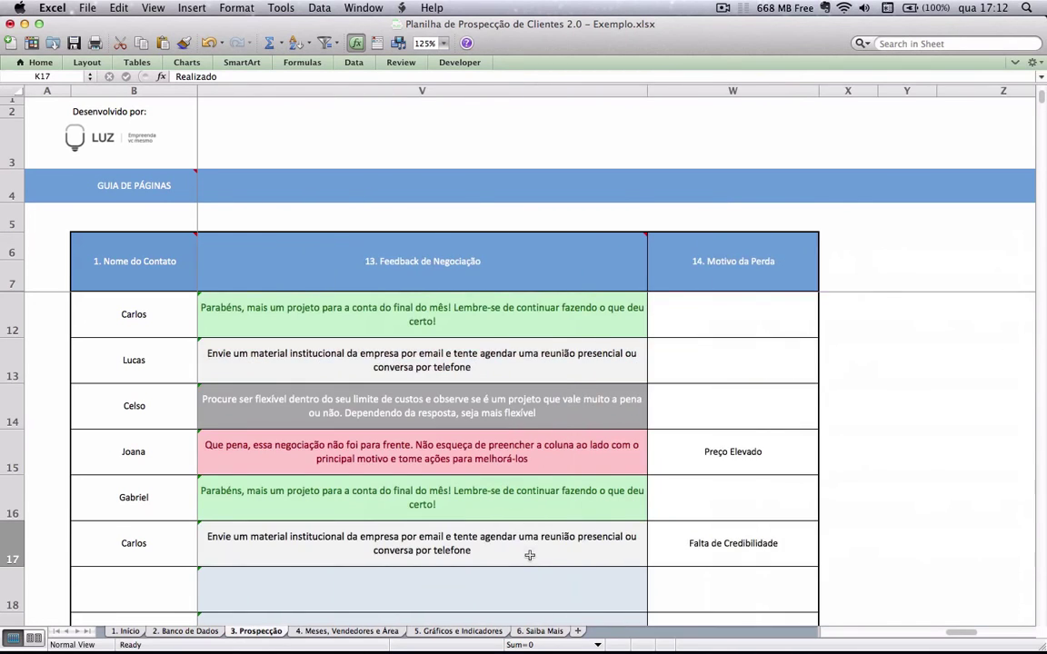
scroll(530, 555, "left", 2)
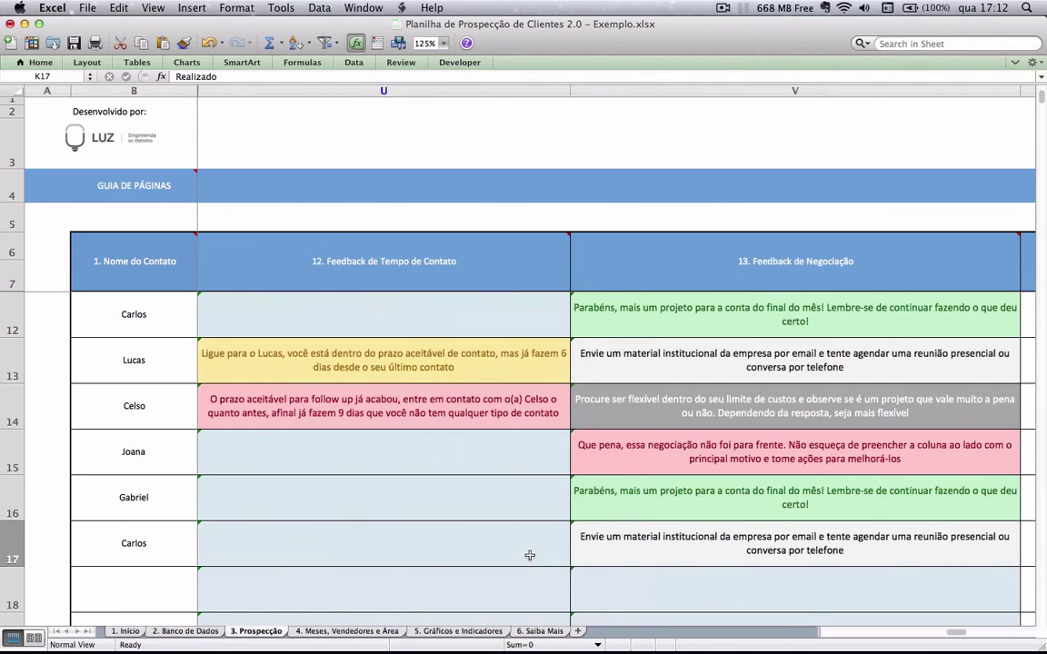
left_click(693, 550)
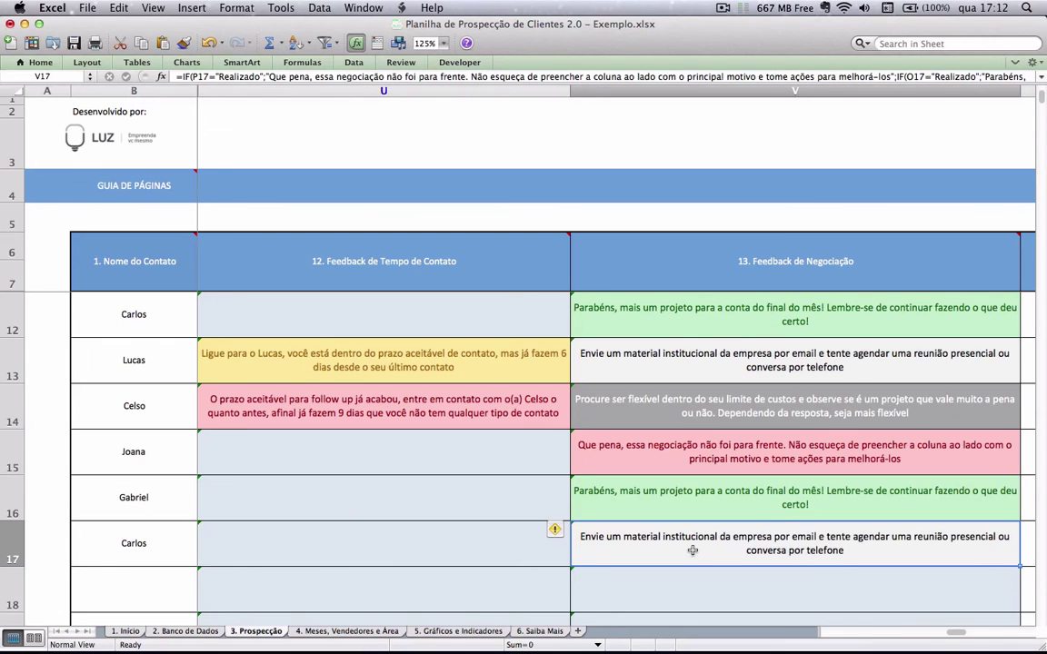
Step: Set Reunião 1 and Reunião 2 to Realizado for the prospect in row 17 and review its Feedback de Negociação
scroll(693, 550, "left", 8)
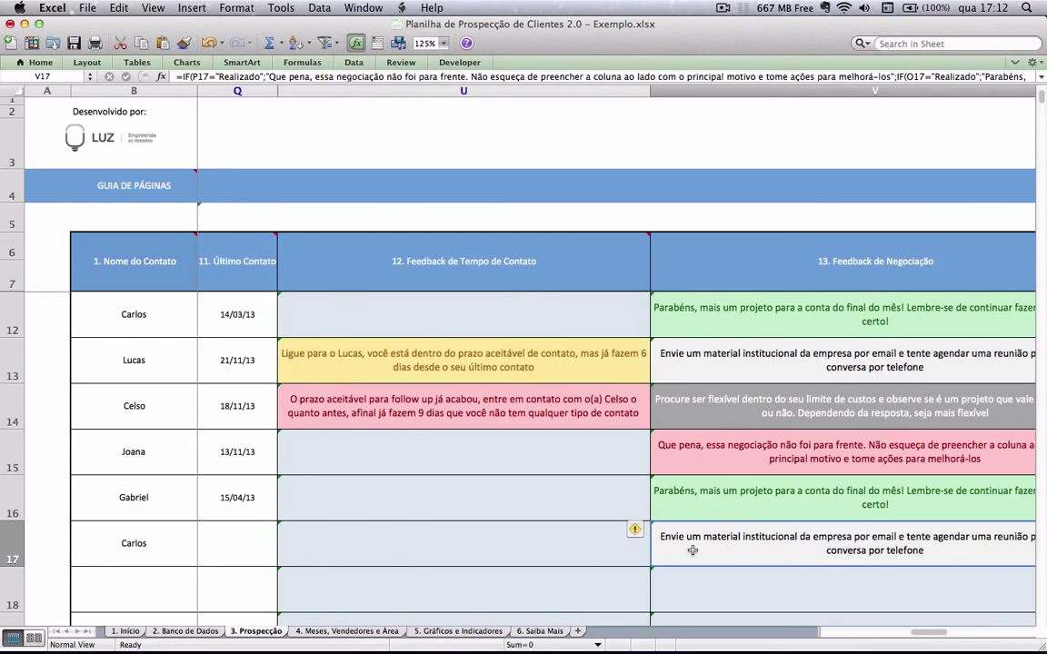
scroll(692, 550, "left", 2)
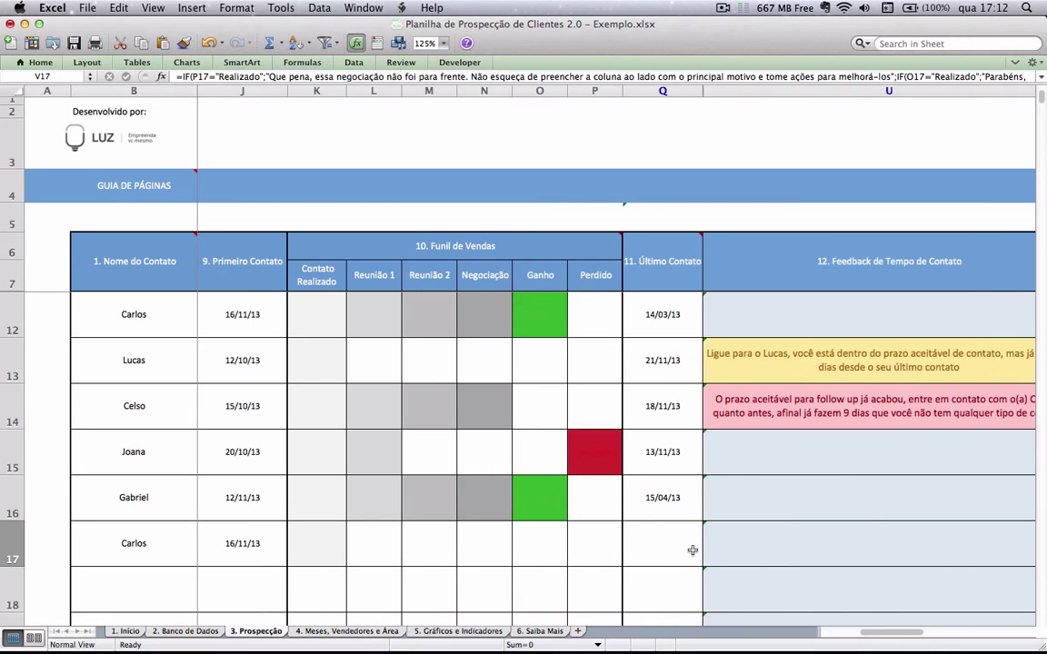
left_click(374, 541)
left_click(407, 560)
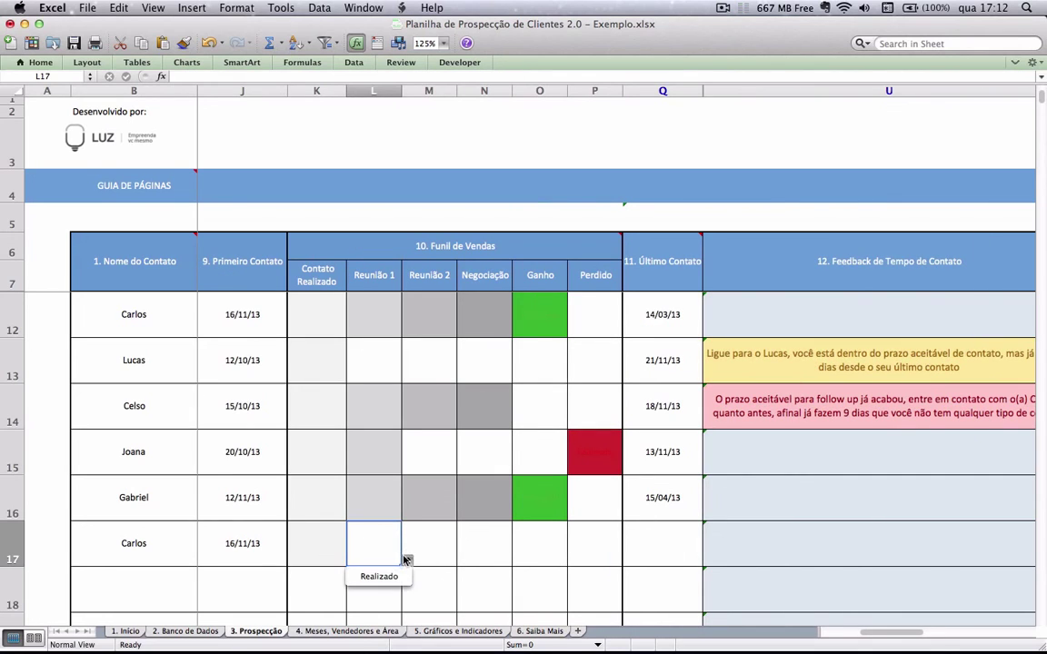
left_click(407, 560)
left_click(408, 562)
left_click(379, 576)
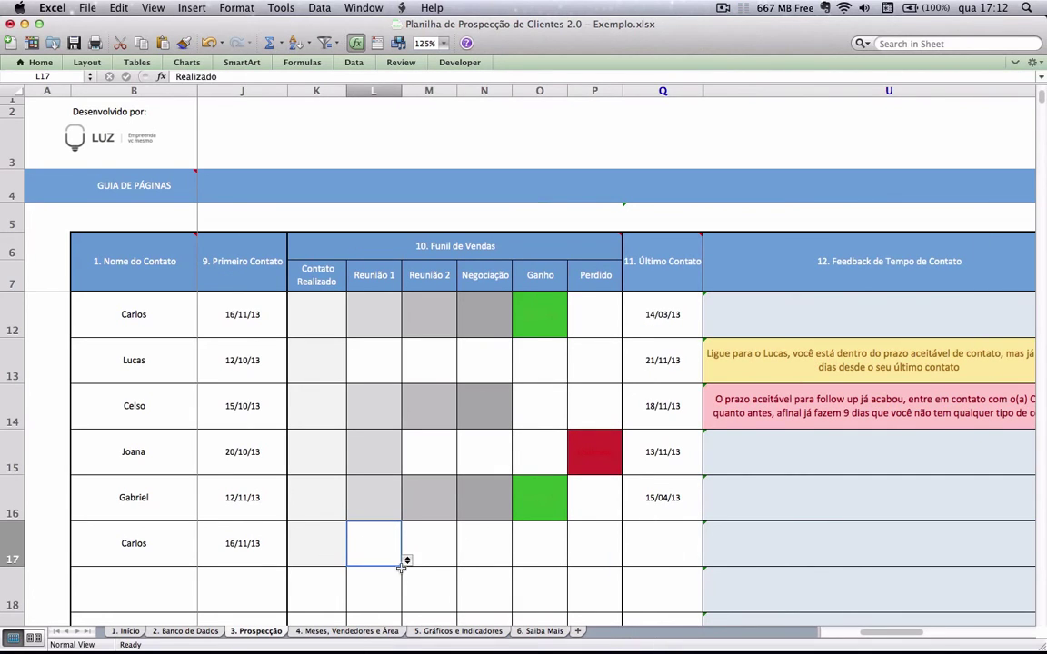
left_click(432, 545)
left_click(463, 562)
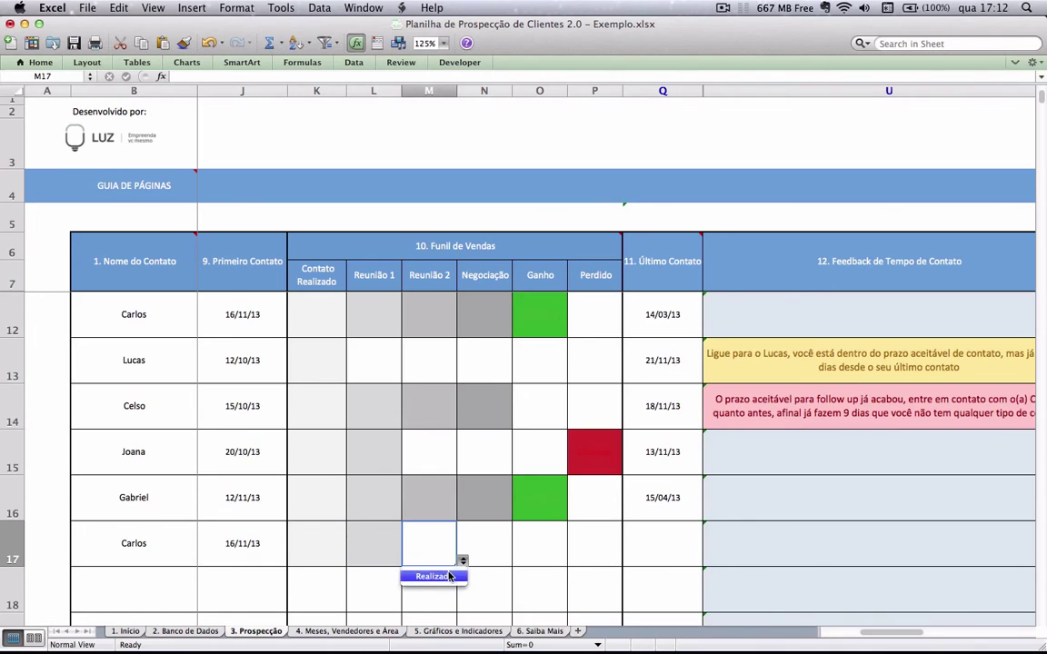
left_click(434, 576)
scroll(580, 554, "right", 10)
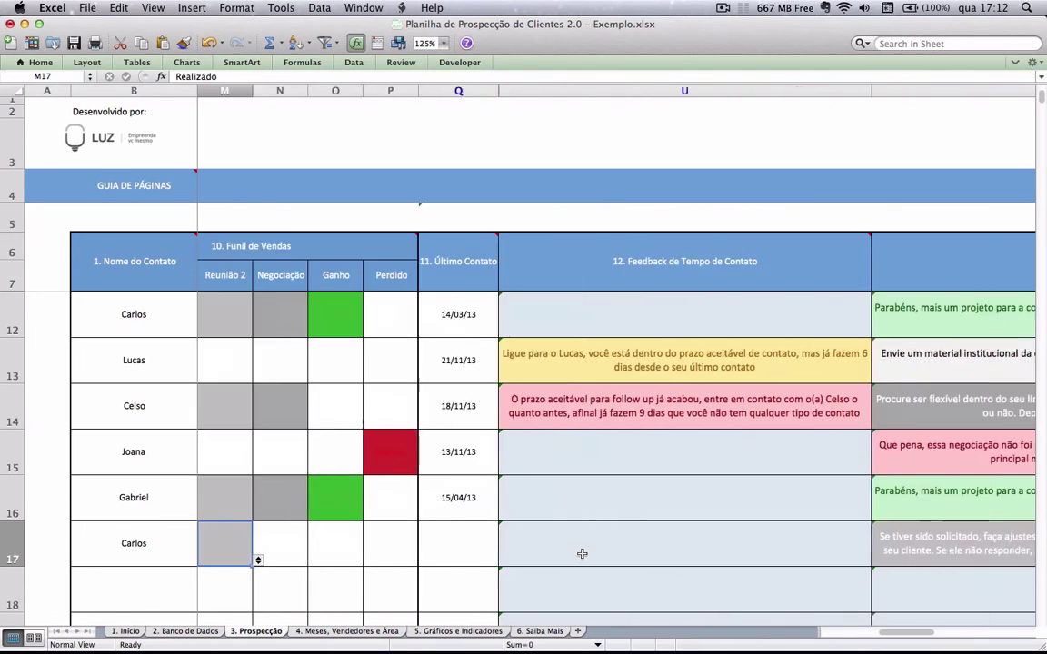
scroll(582, 554, "left", 5)
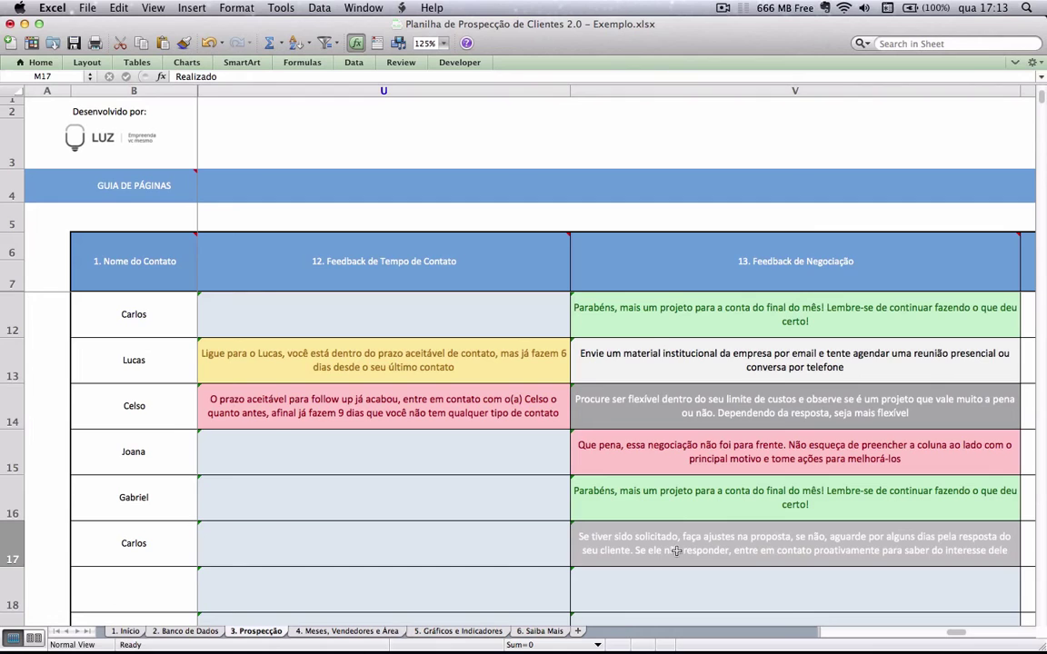
Step: Enter 24/11 as the Último Contato date in row 17 and check its Feedback de Tempo de Contato
scroll(677, 550, "left", 10)
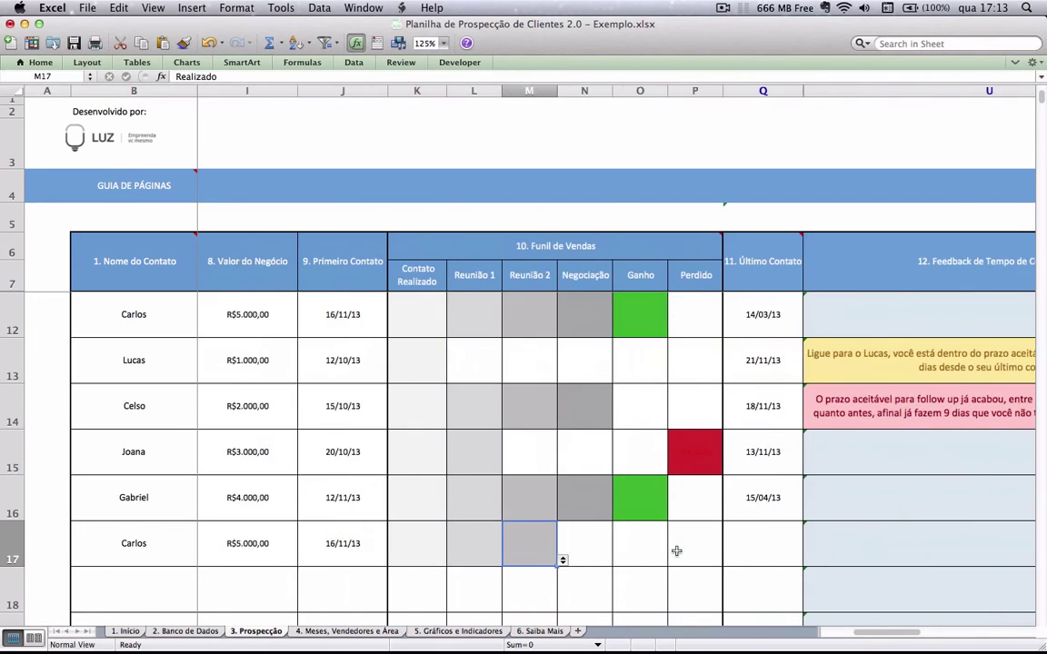
left_click(744, 541)
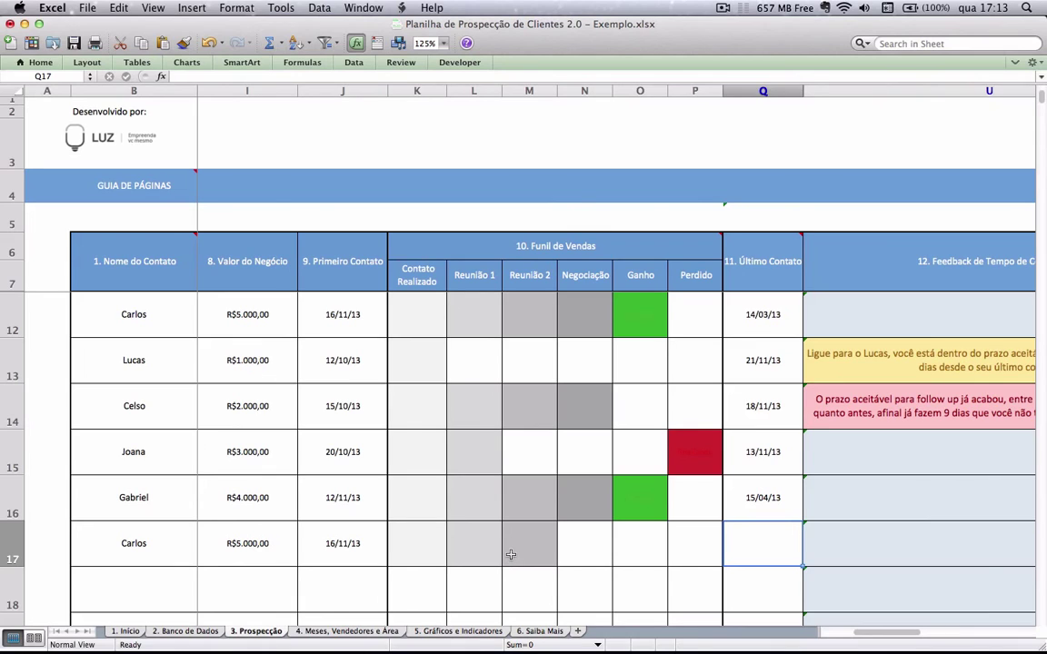
type("14/11")
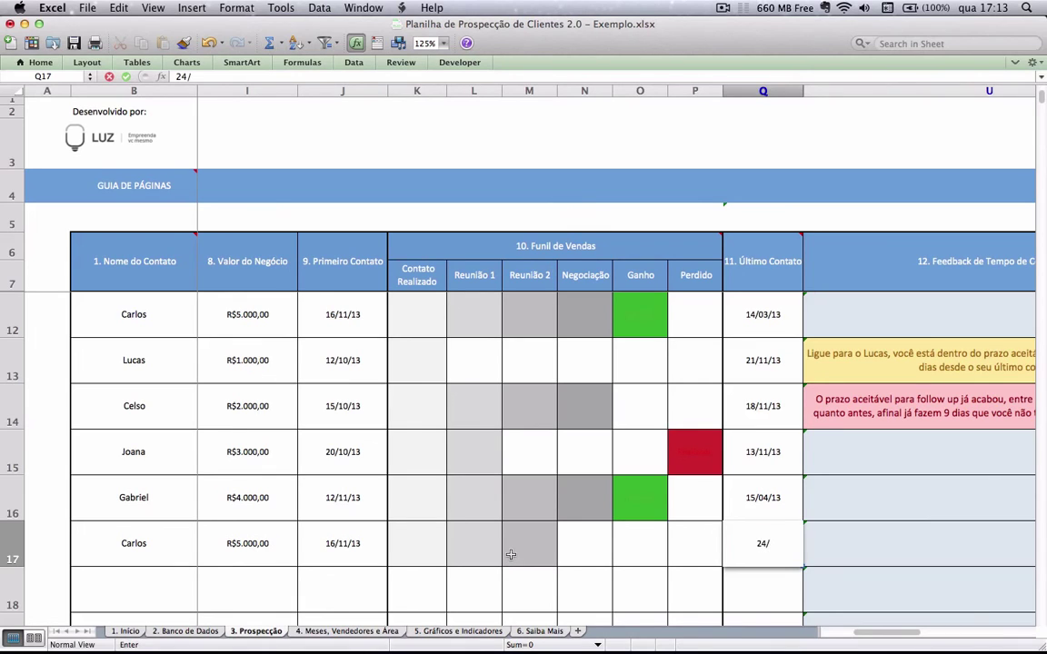
key("Left")
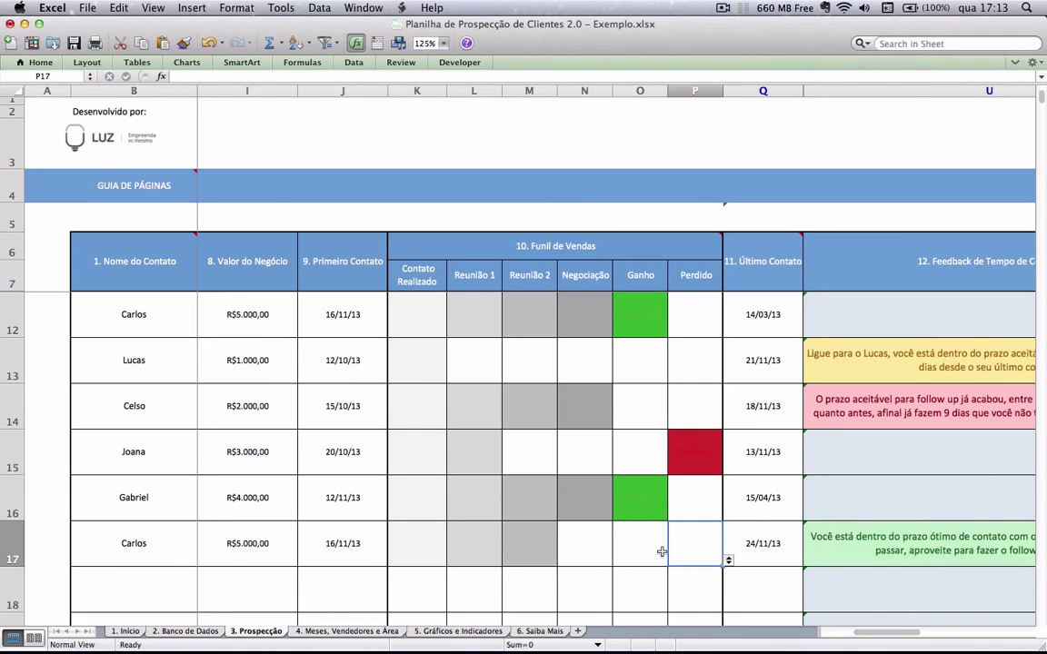
scroll(662, 552, "right", 1)
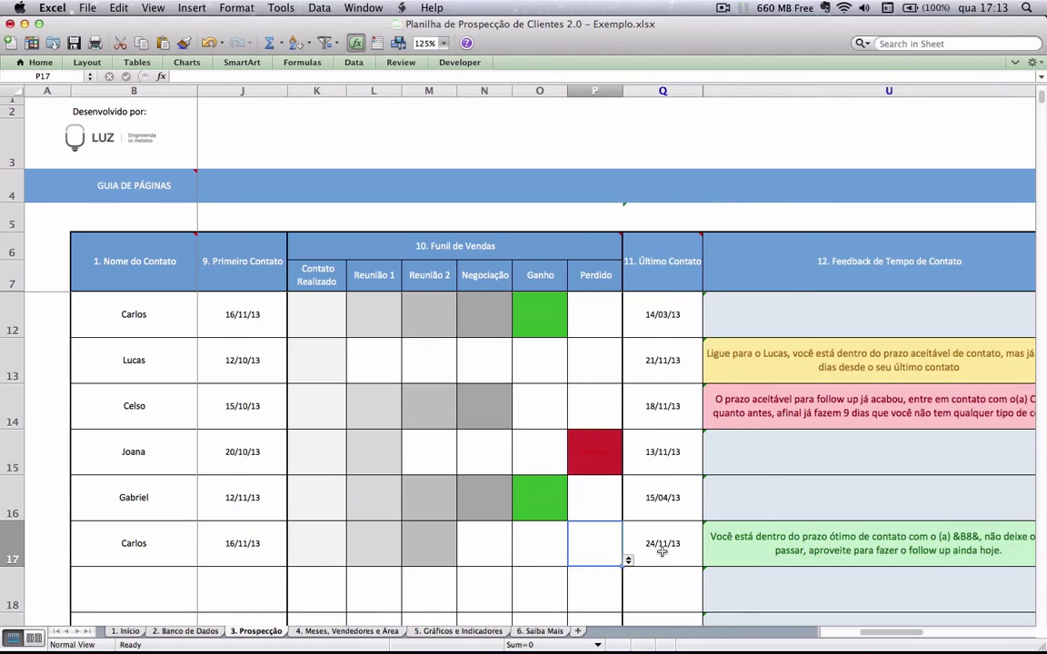
left_click(815, 539)
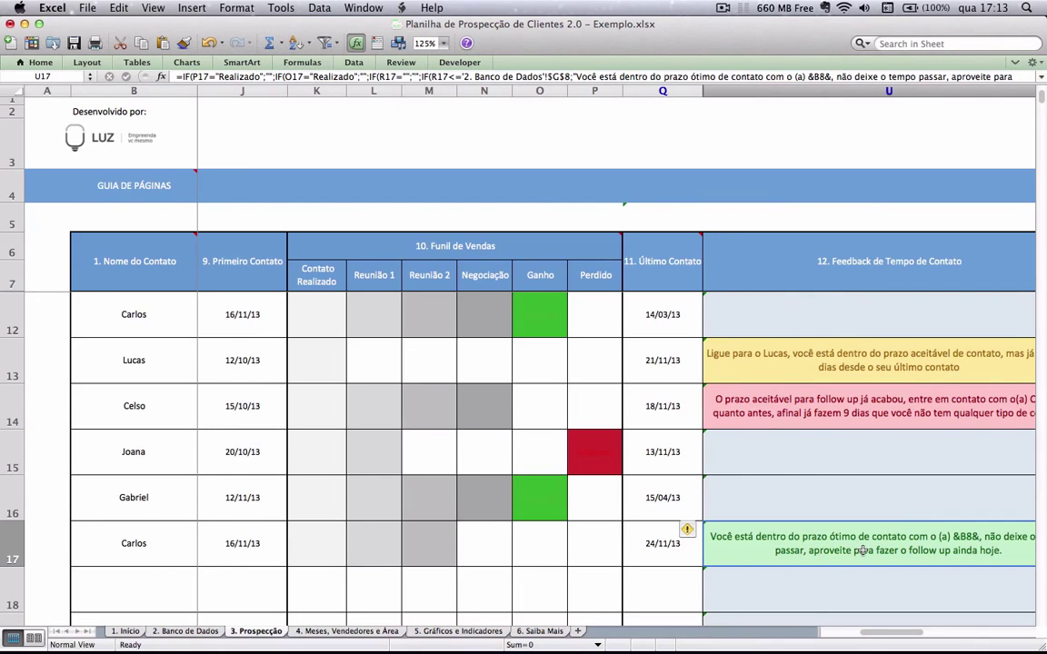
Step: Set Perdido to Realizado for the prospect in row 17 and check its Feedback de Negociação and Motivo da Perda
scroll(419, 501, "left", 5)
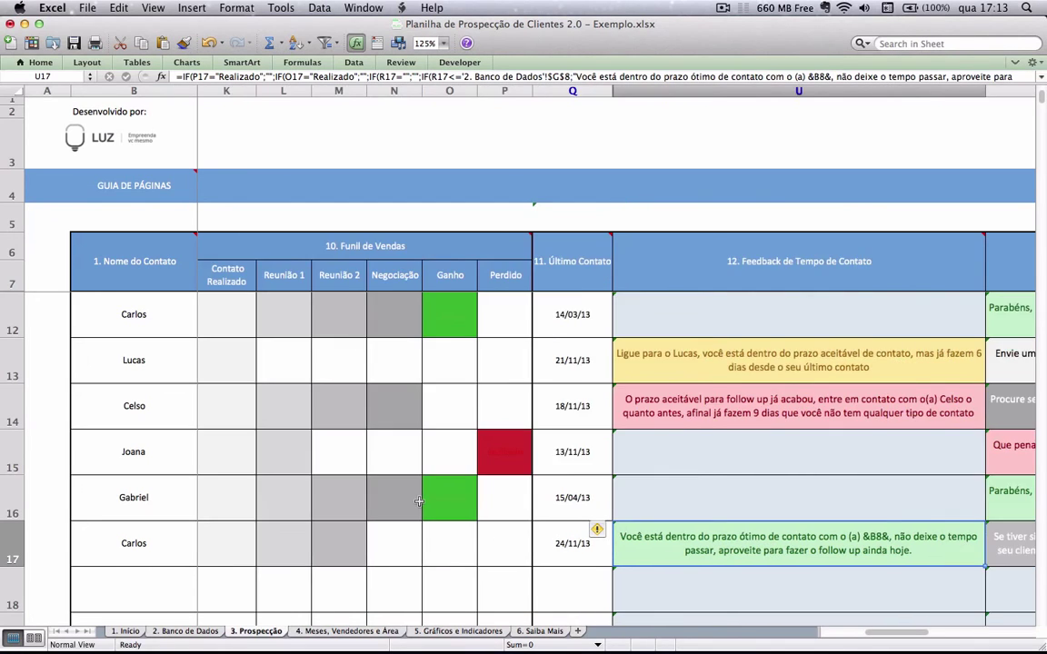
scroll(419, 501, "left", 3)
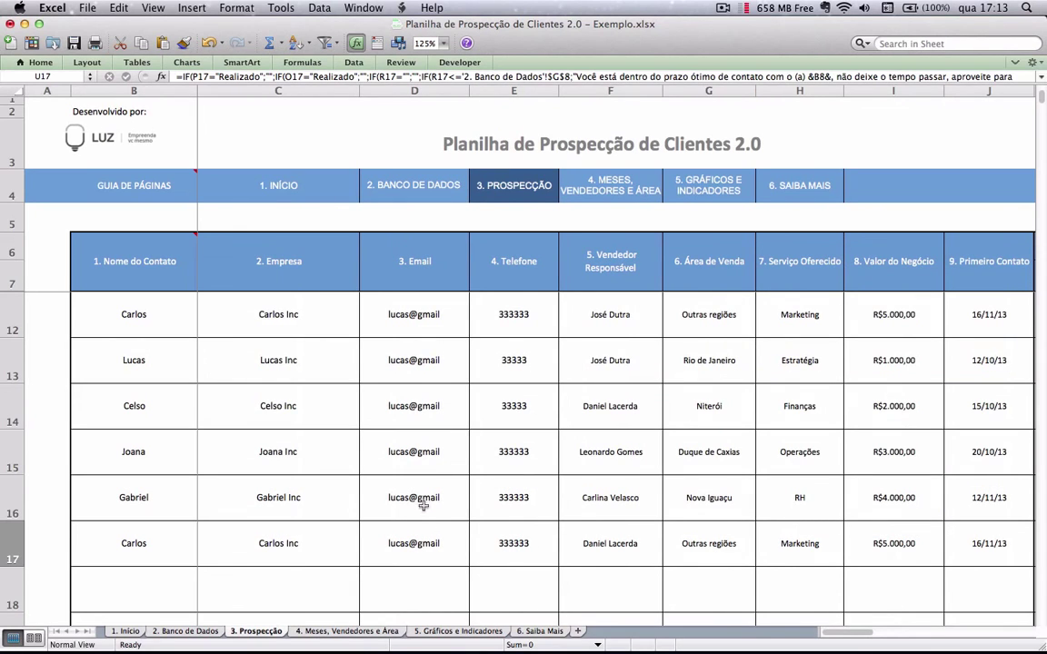
scroll(476, 537, "right", 10)
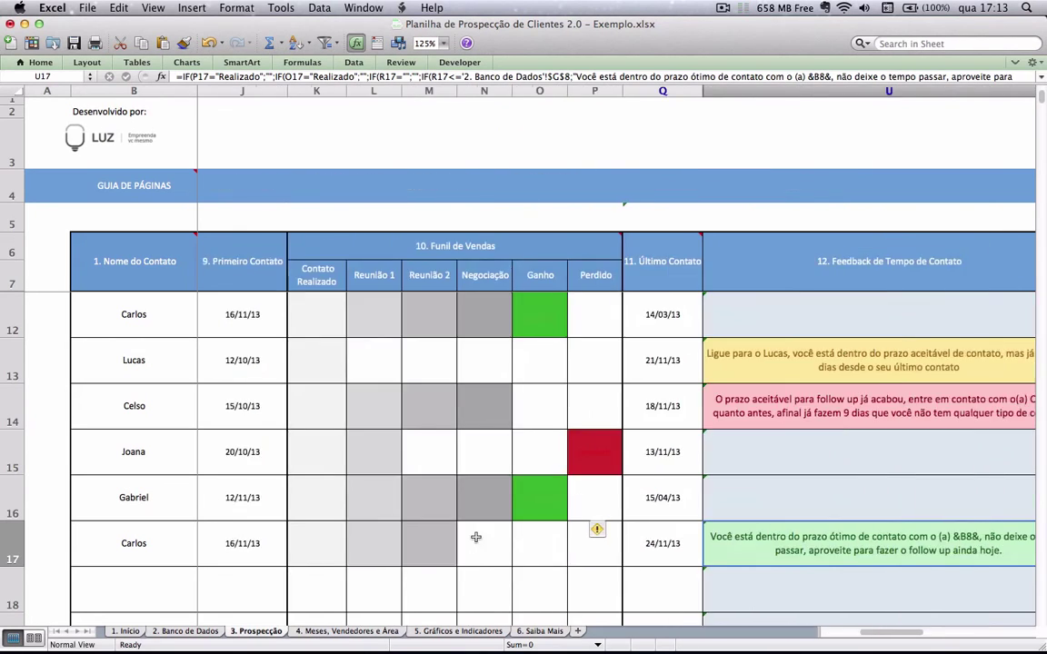
scroll(476, 537, "left", 3)
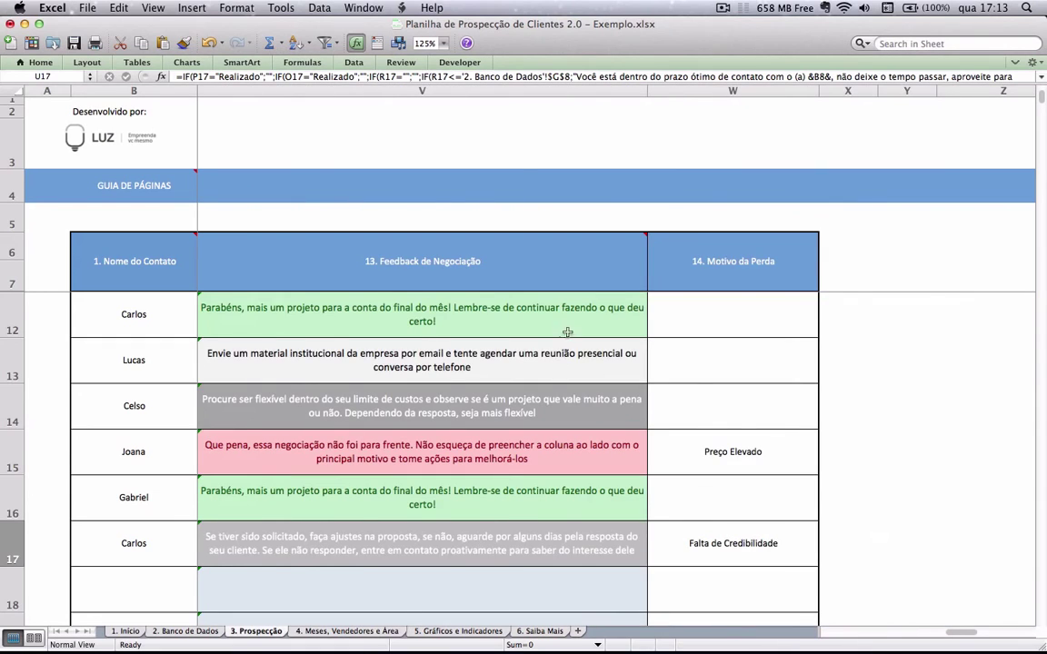
scroll(606, 546, "left", 5)
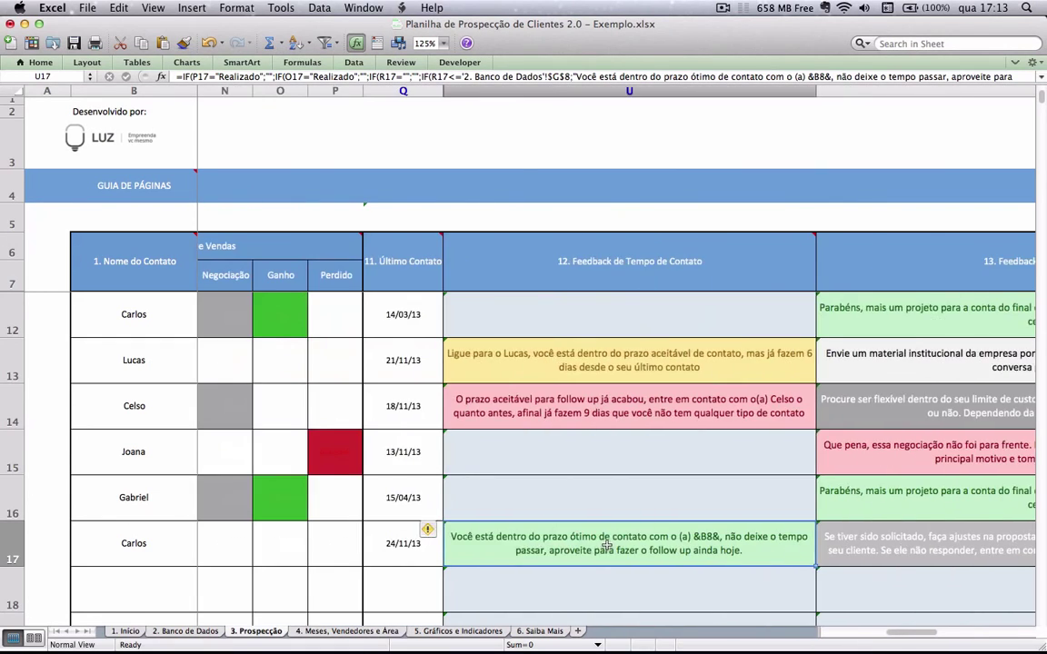
left_click(460, 548)
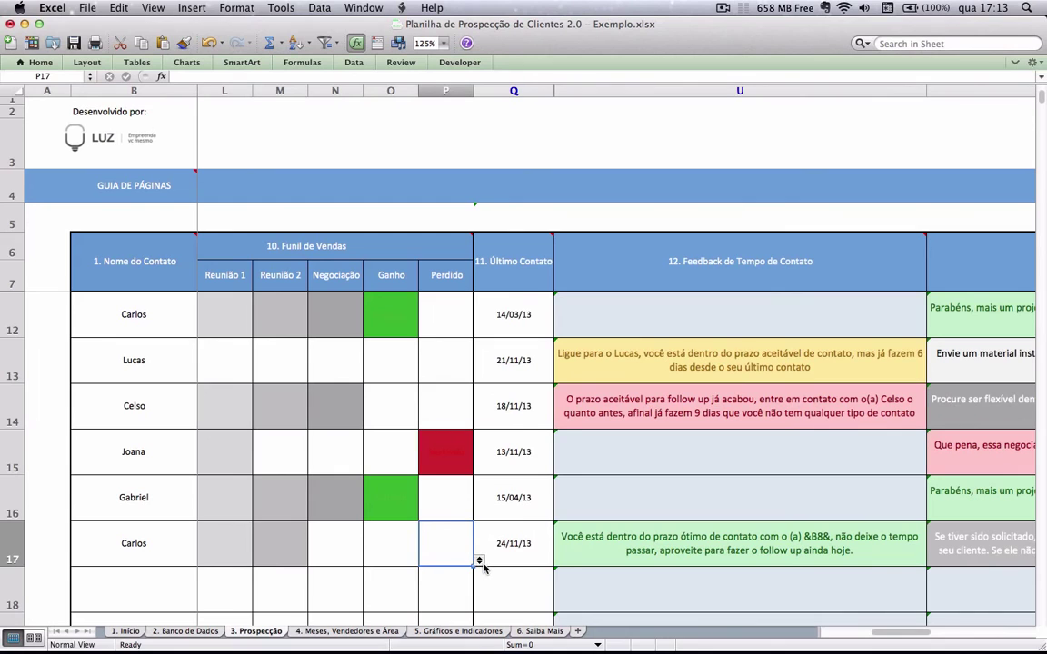
left_click(479, 560)
left_click(458, 579)
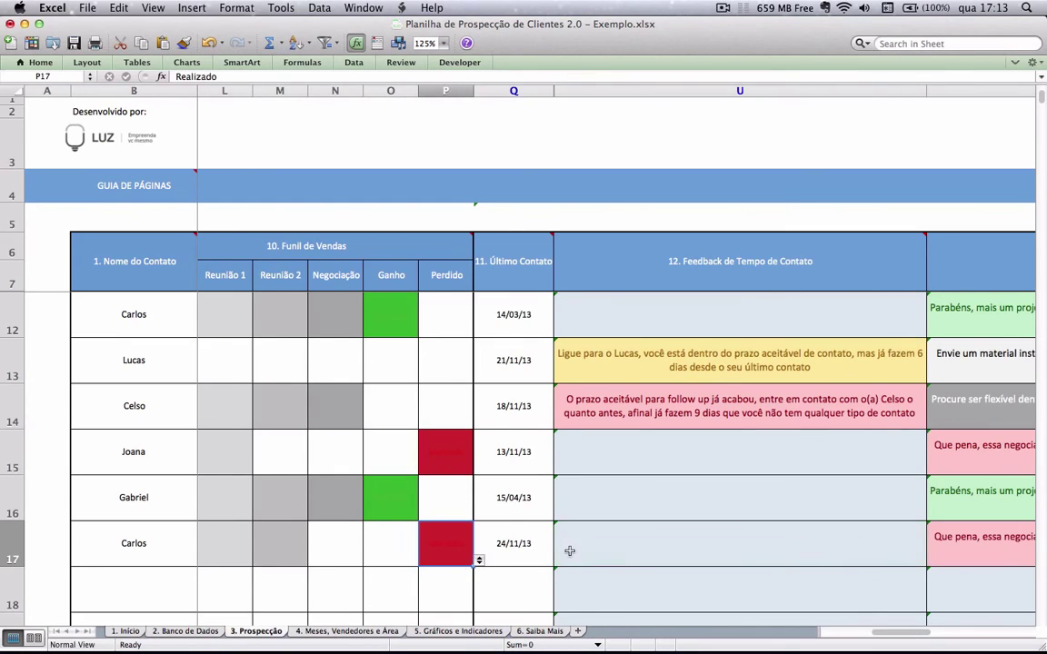
scroll(570, 547, "right", 6)
scroll(570, 549, "up", 1)
scroll(570, 549, "down", 6)
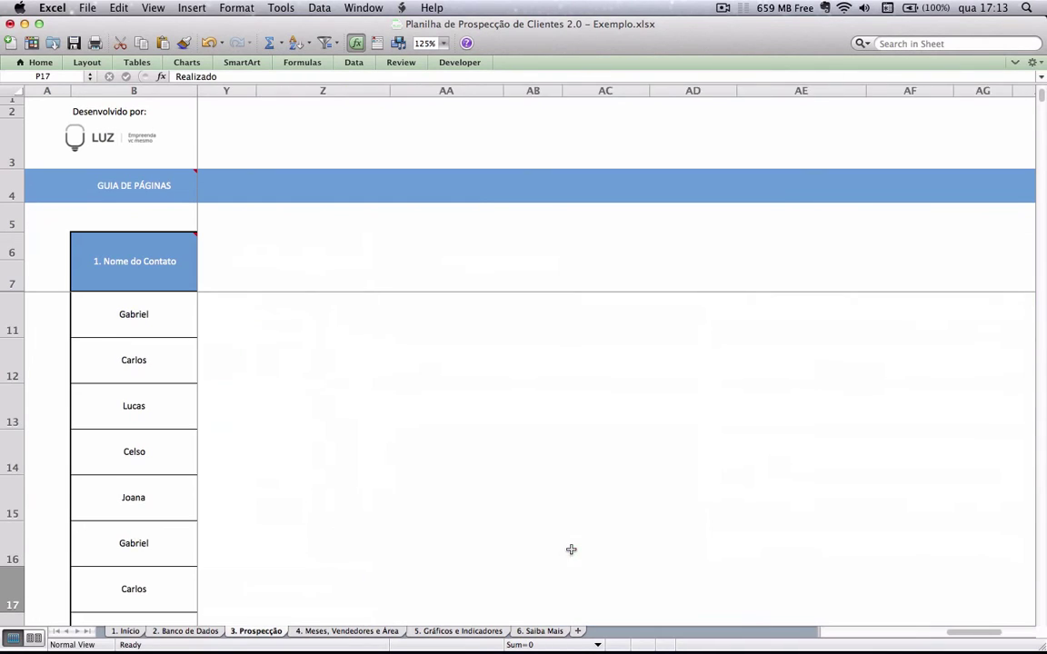
scroll(571, 549, "right", 2)
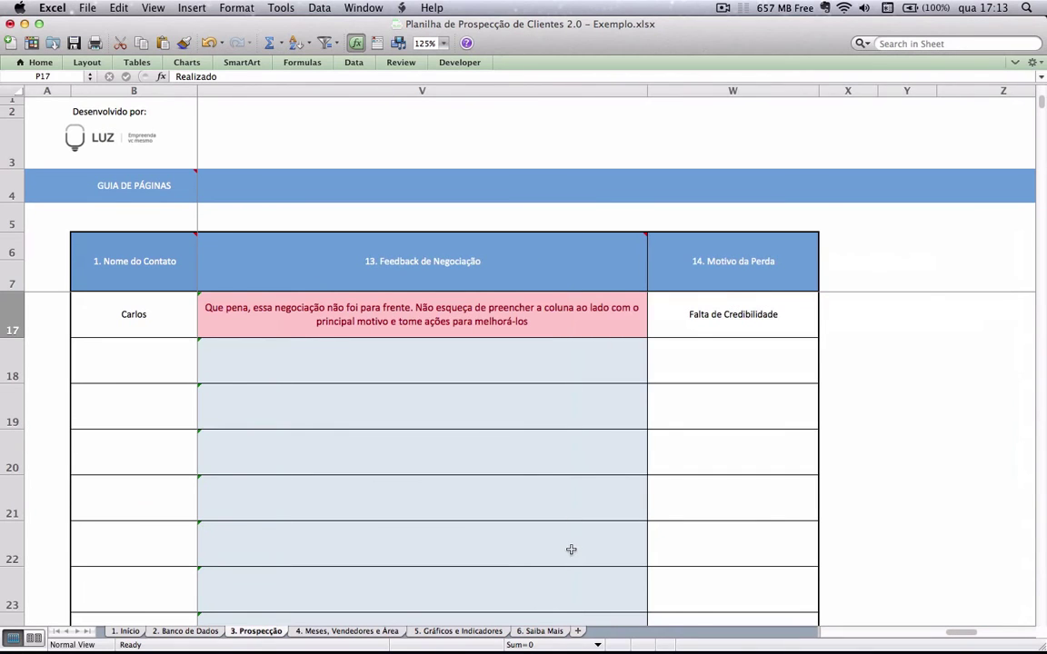
Step: Set Motivo da Perda to Preço Elevado in row 17 and to Prazo Incompatível in row 18
left_click(803, 328)
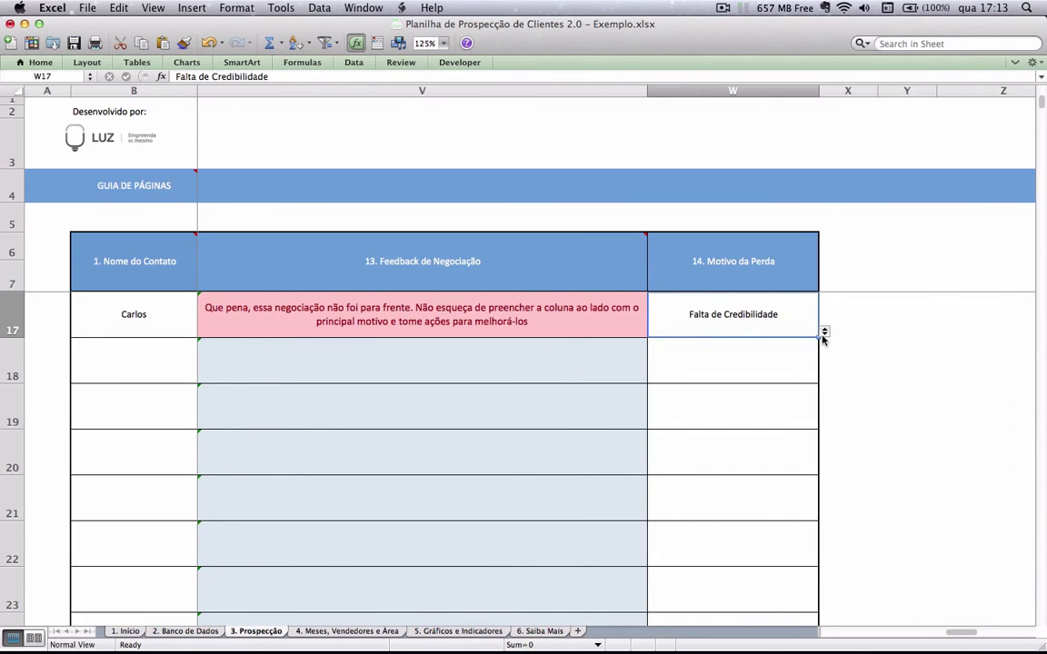
left_click(824, 333)
left_click(760, 348)
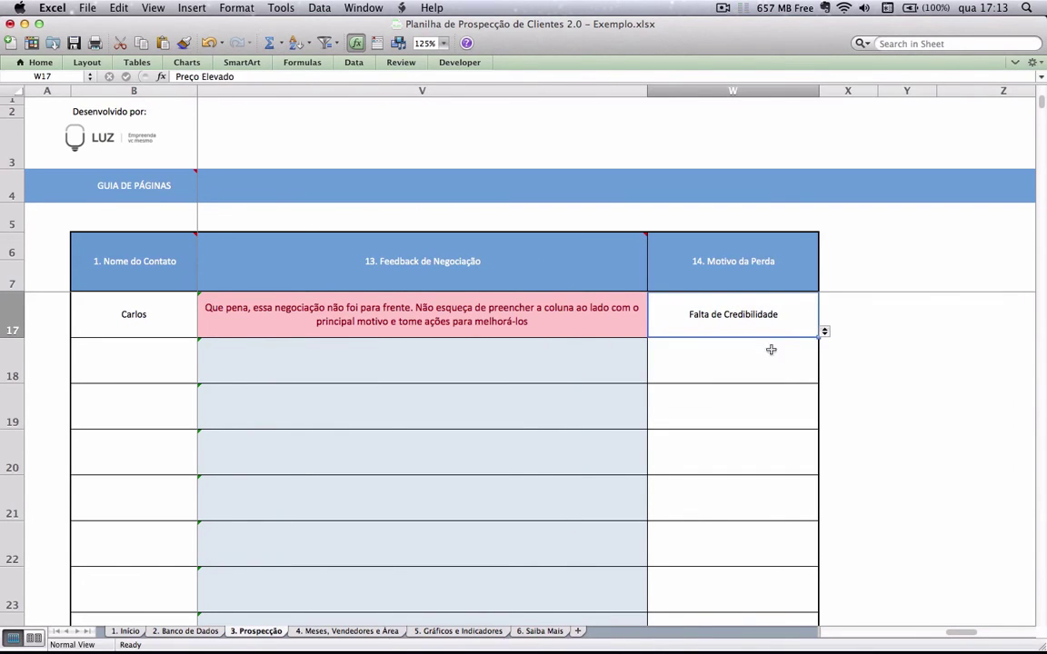
left_click(793, 362)
left_click(824, 378)
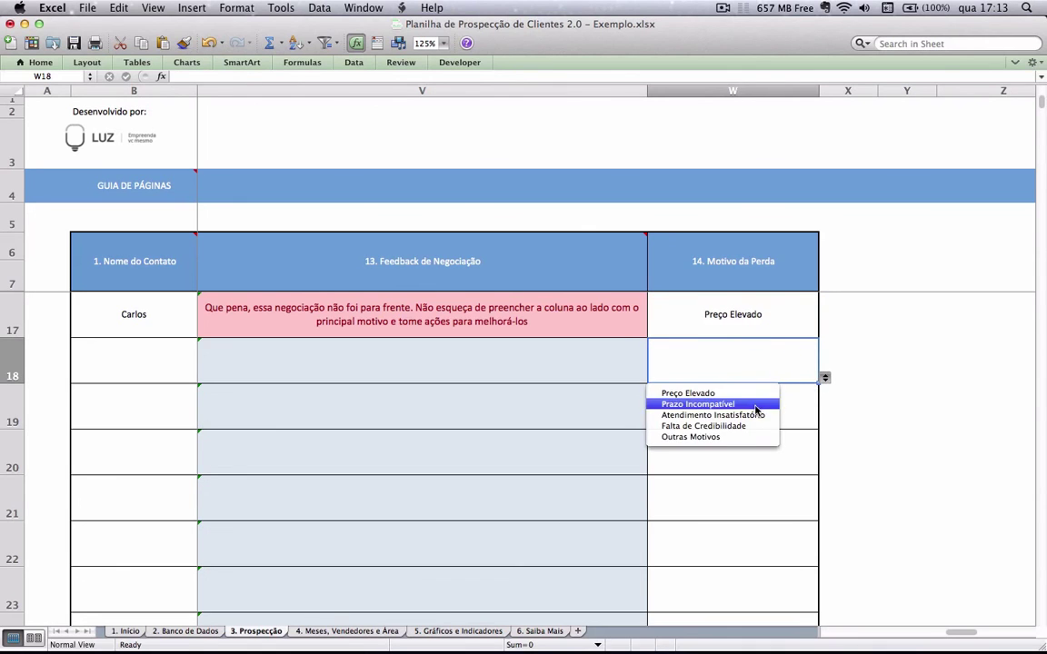
left_click(698, 404)
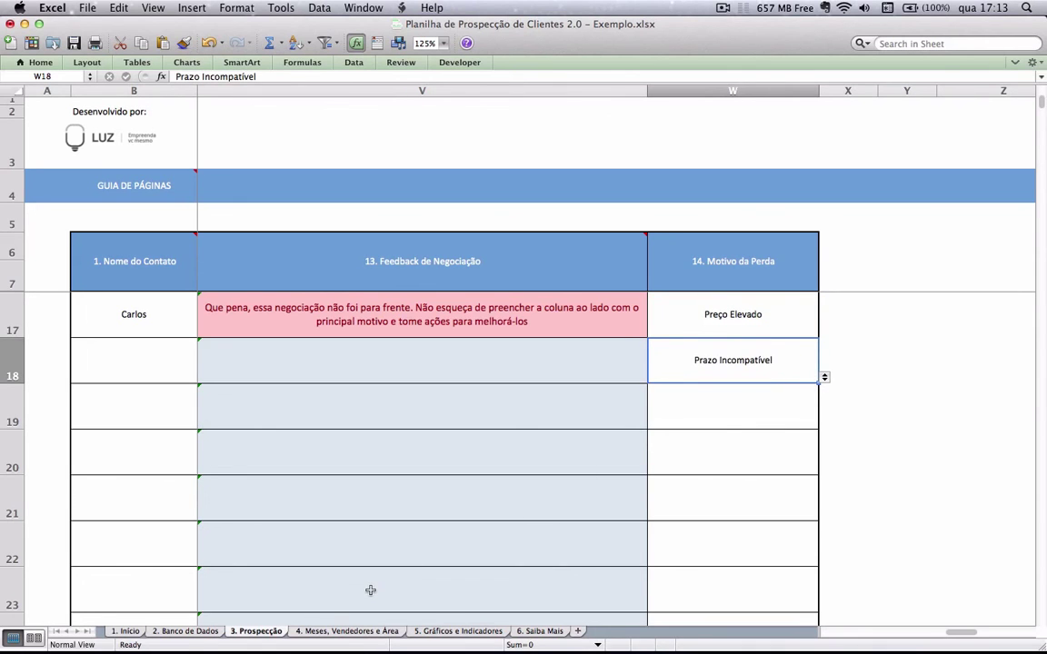
Step: Go to the 4. Meses, Vendedores e Área sheet and examine the month, salesperson and sales area analyses
scroll(370, 591, "left", 15)
scroll(370, 591, "up", 5)
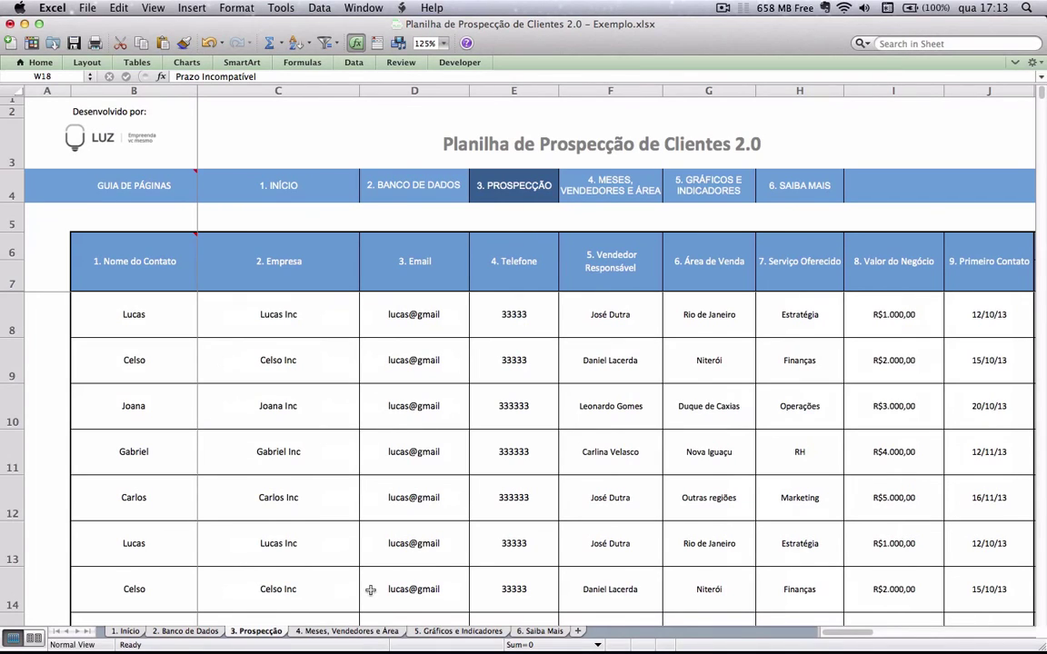
left_click(347, 634)
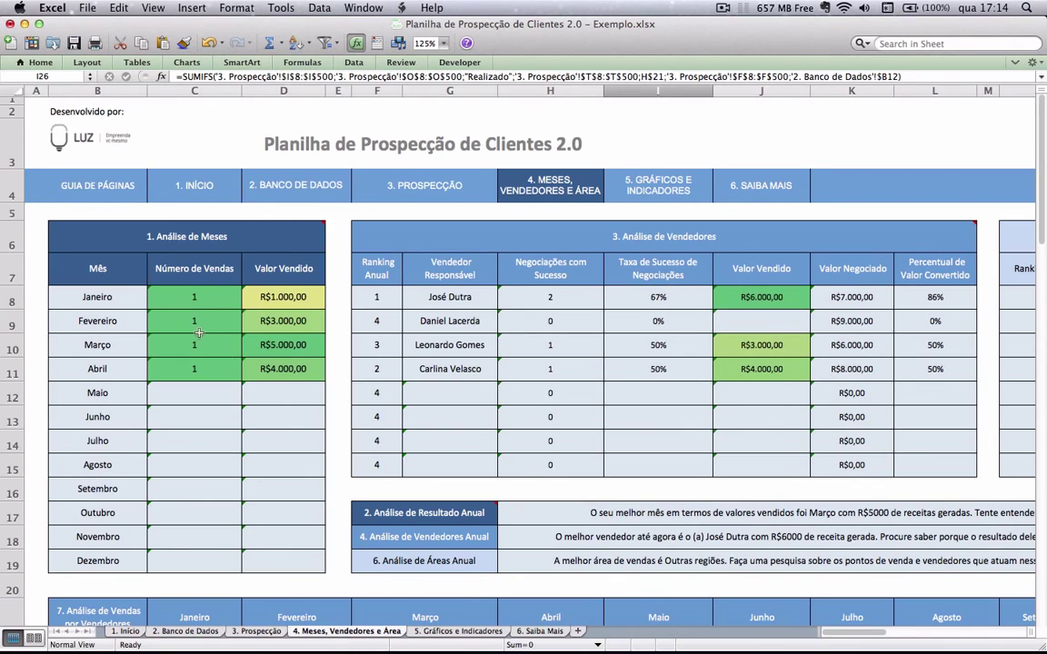
left_click(258, 291)
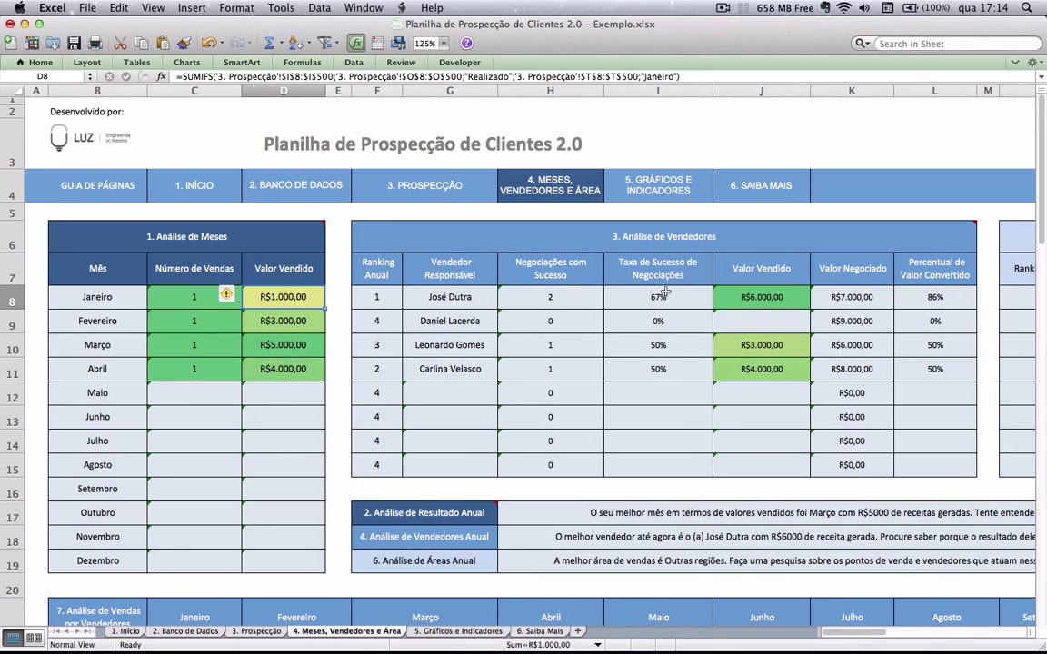
left_click(727, 303)
left_click(736, 345)
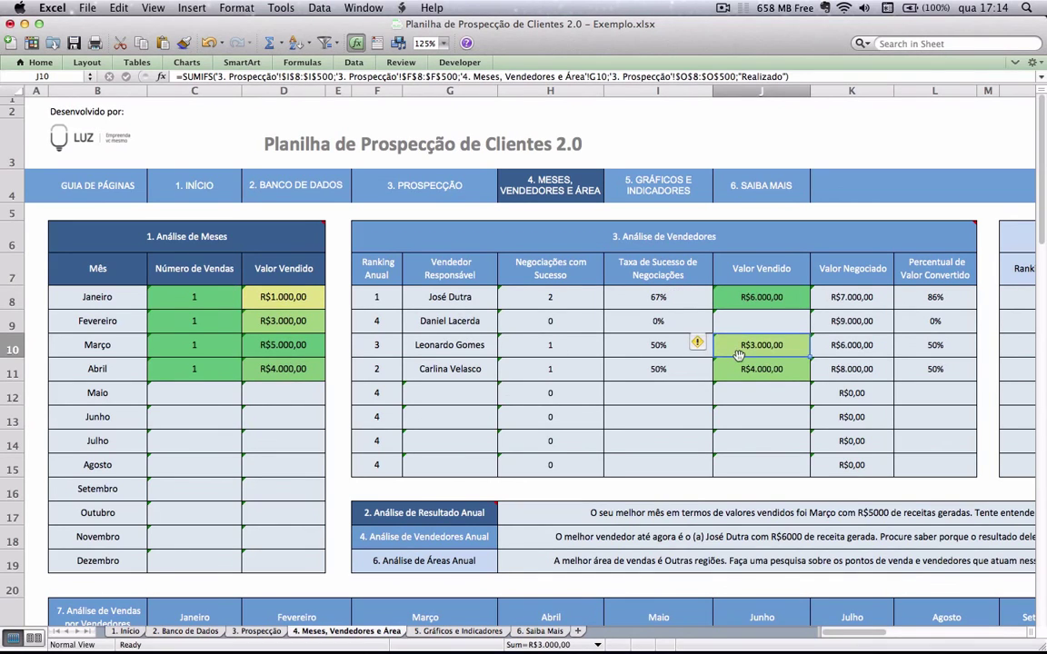
scroll(738, 353, "right", 3)
scroll(738, 355, "right", 3)
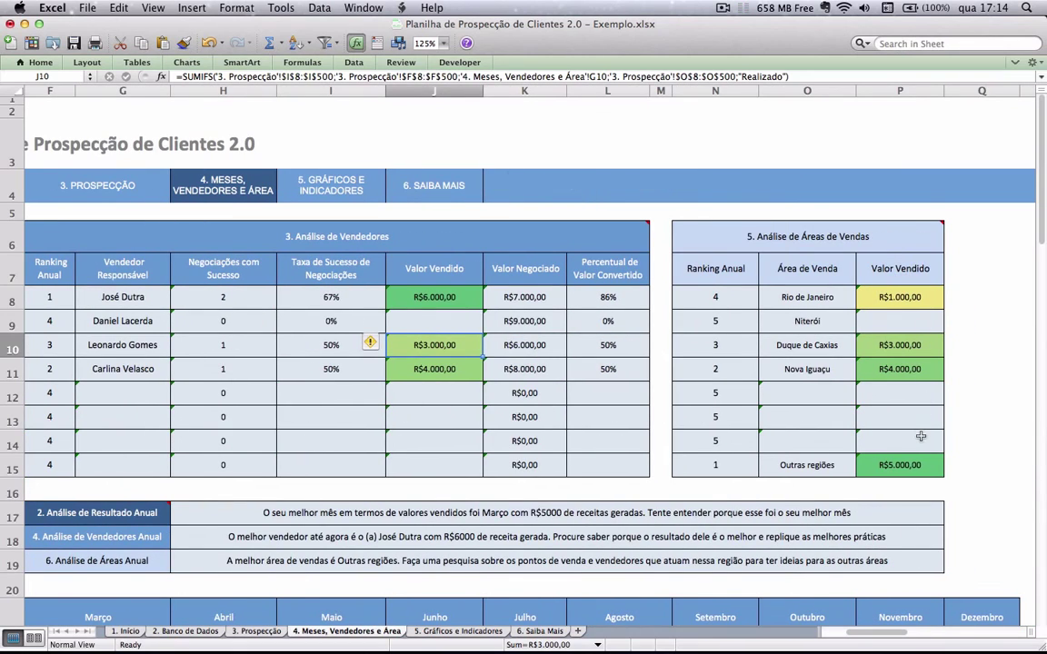
Step: Examine the annual analysis texts for results, salespeople and areas in rows 17 to 19
scroll(921, 431, "left", 1)
scroll(921, 435, "down", 1)
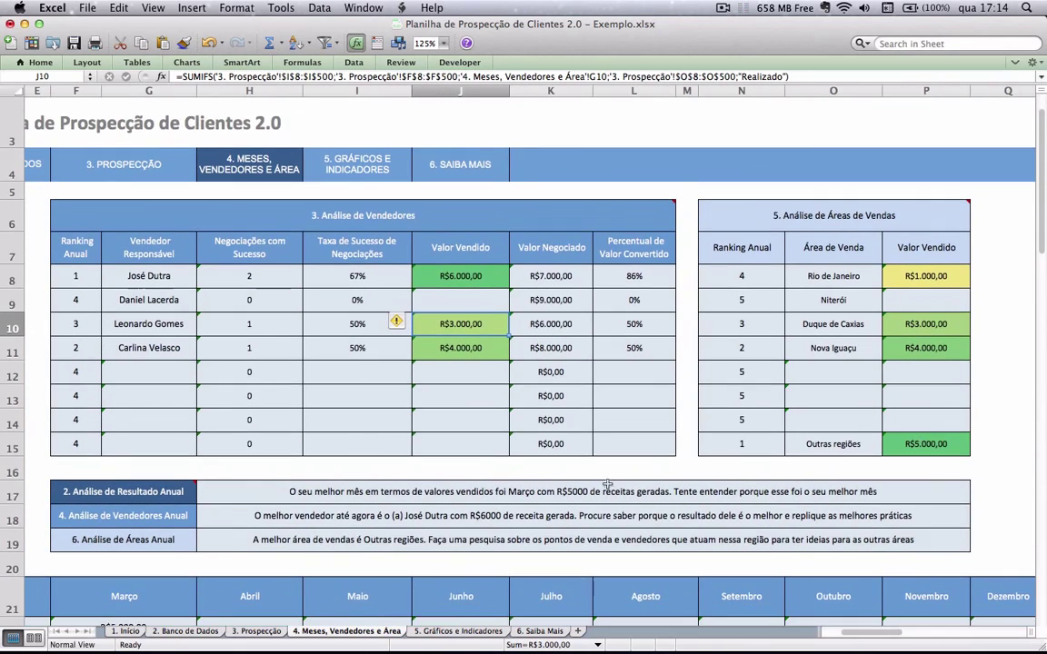
left_click(530, 496)
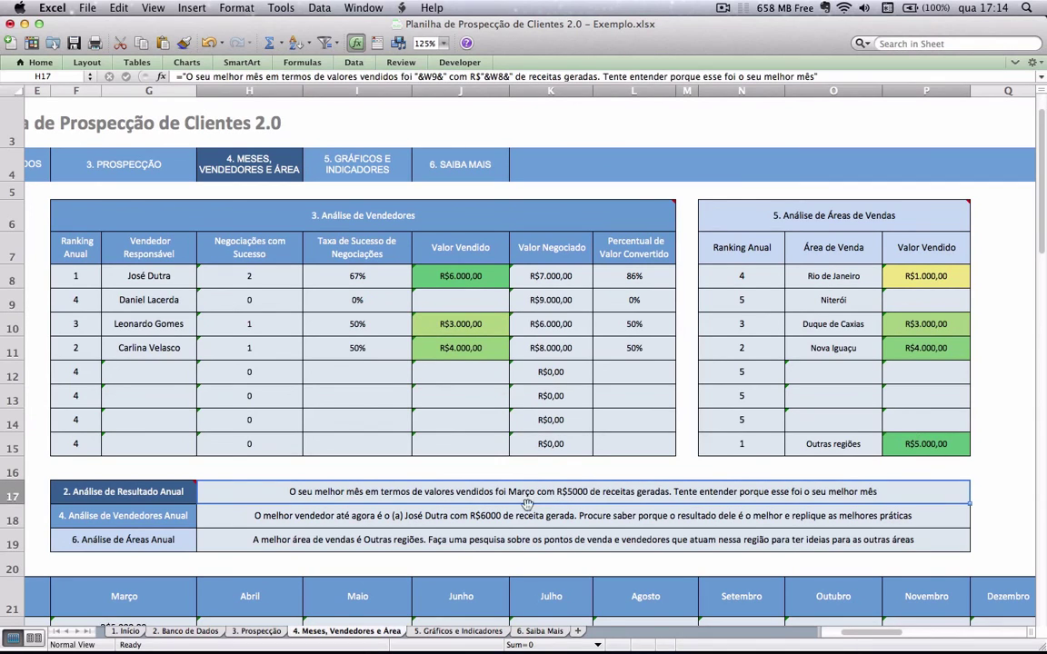
left_click(515, 517)
left_click(510, 540)
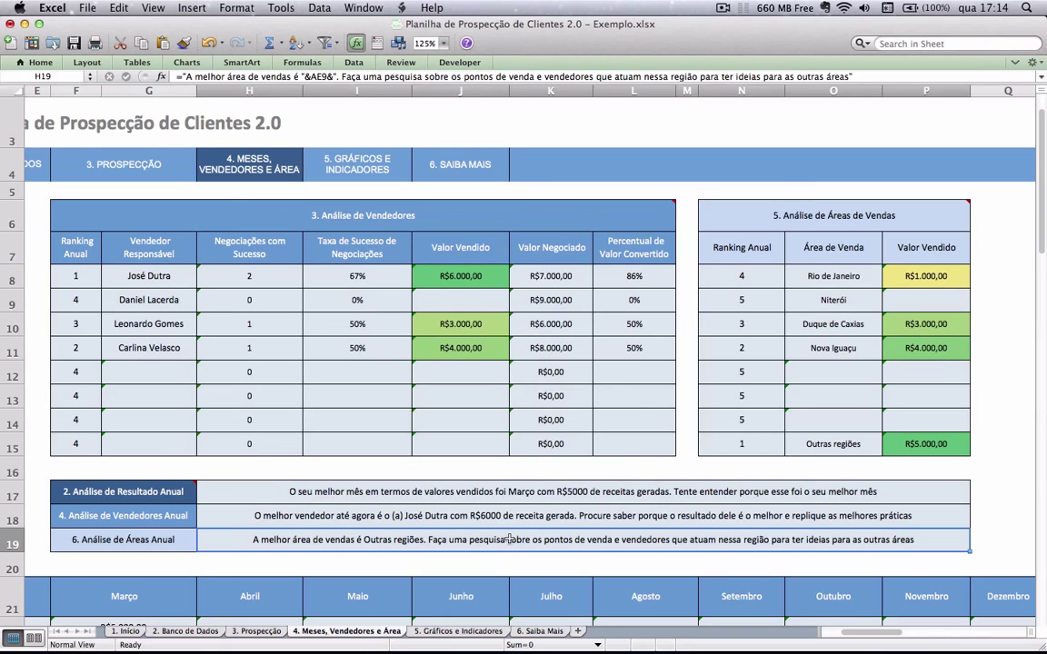
Step: Examine the Análise de Vendas por Vendedores table and charts 8 to 10 on values sold and negotiated
scroll(510, 540, "left", 5)
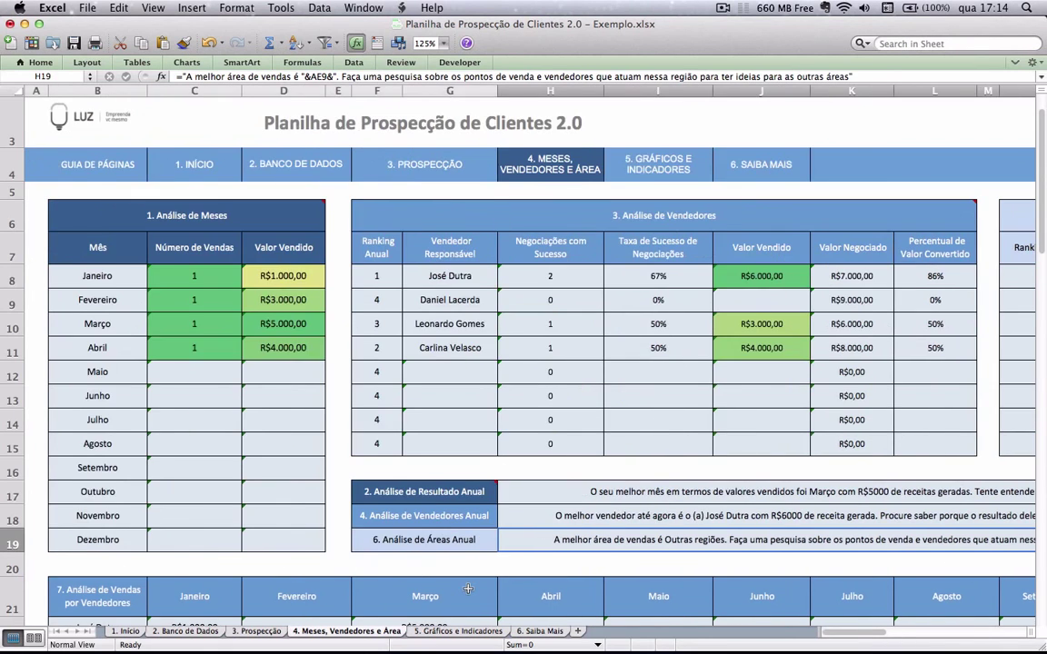
scroll(467, 589, "down", 5)
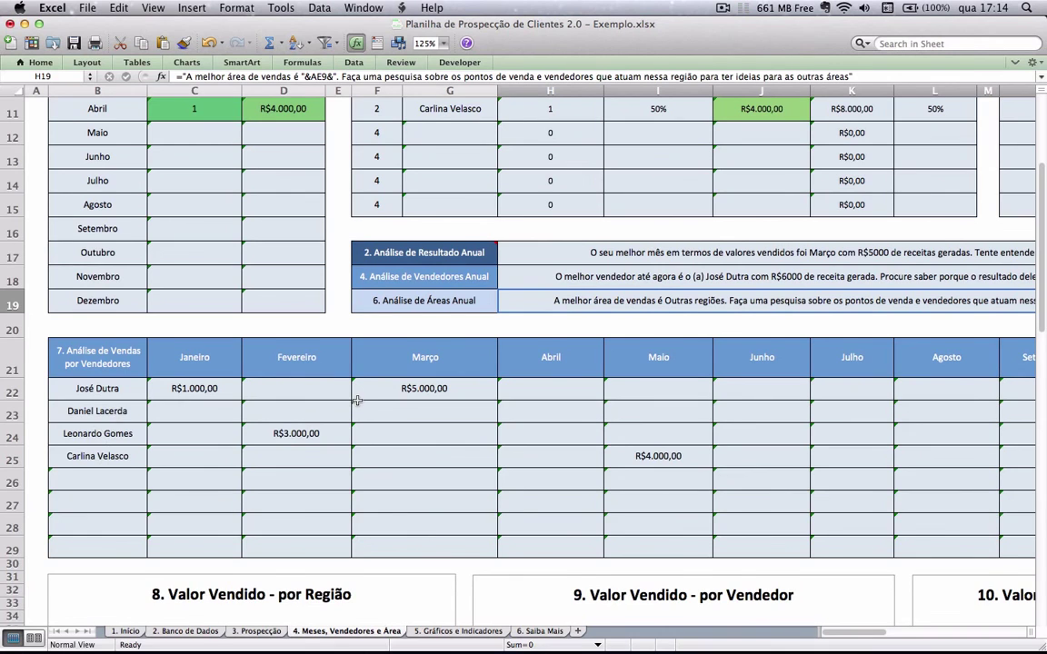
scroll(356, 400, "down", 10)
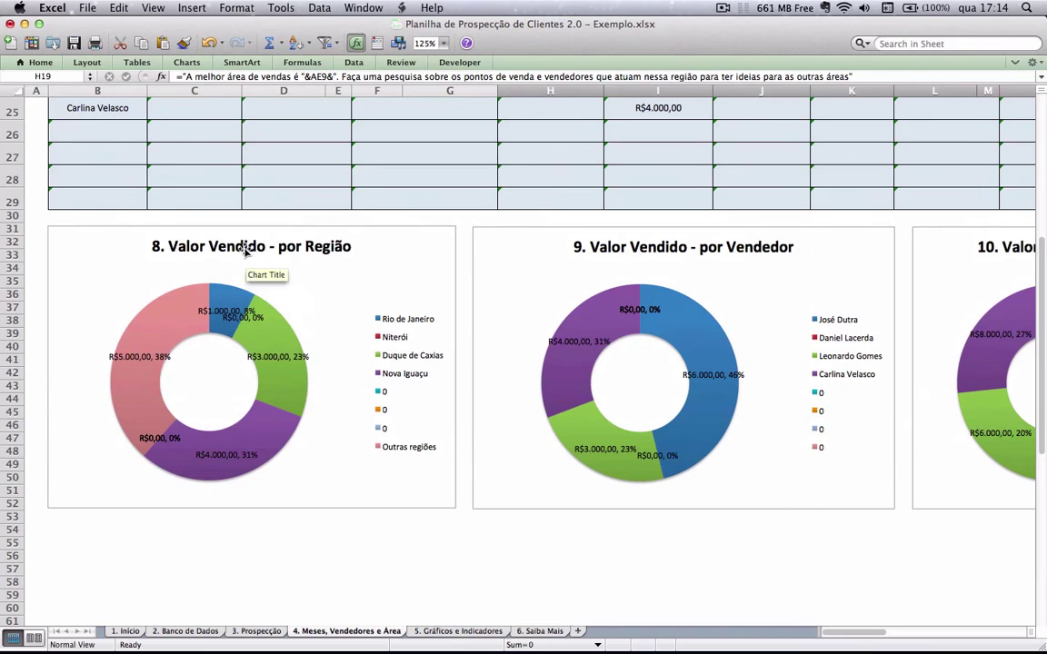
scroll(243, 249, "right", 2)
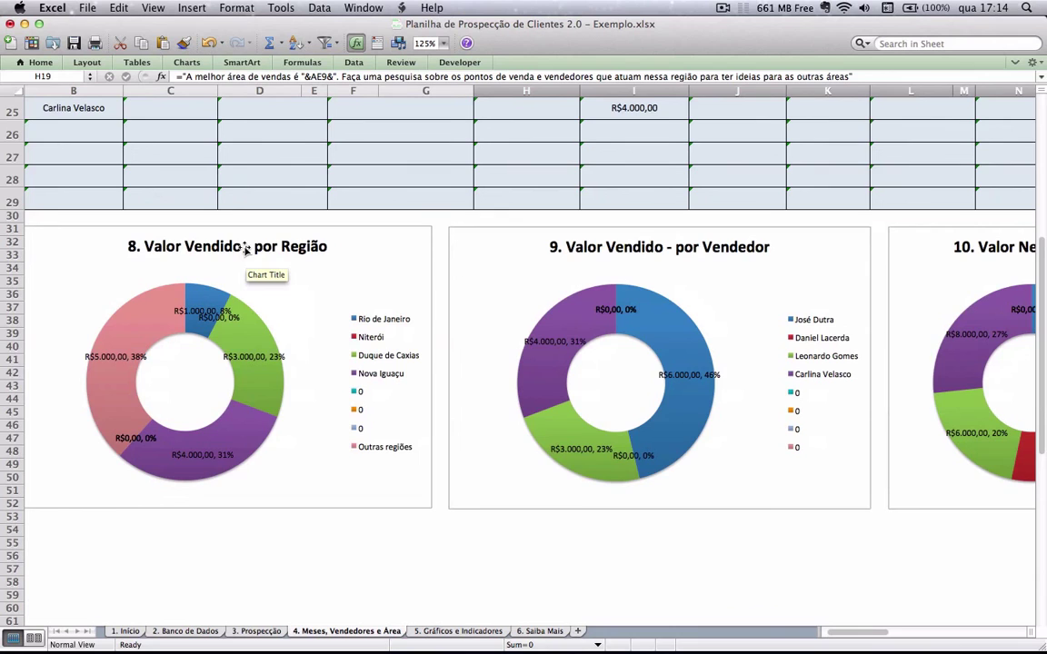
scroll(273, 232, "right", 5)
scroll(651, 228, "right", 15)
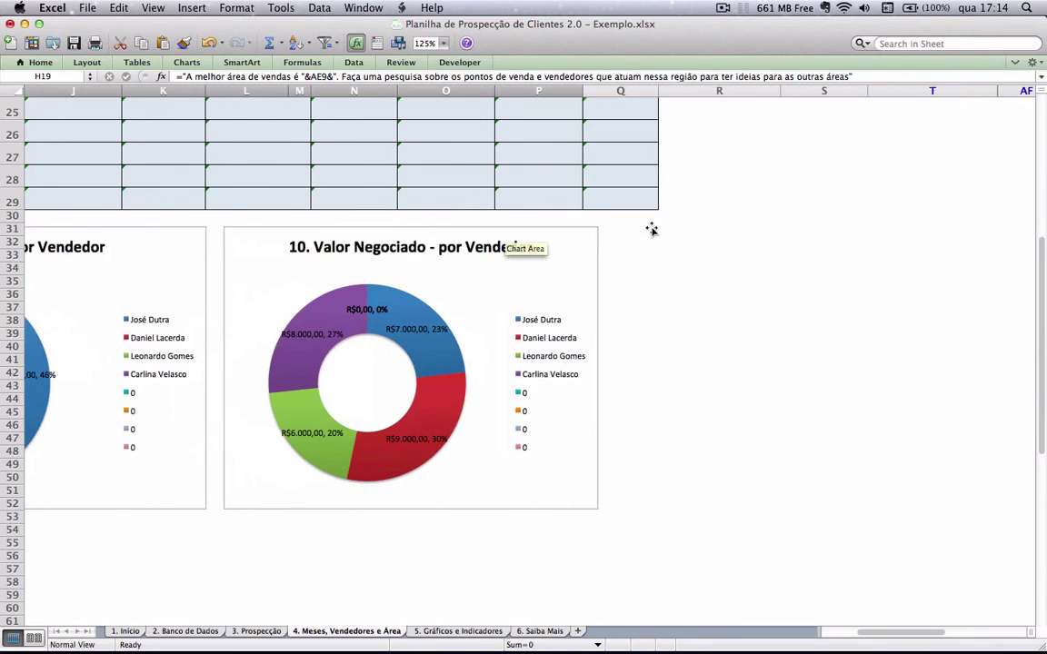
scroll(513, 244, "left", 10)
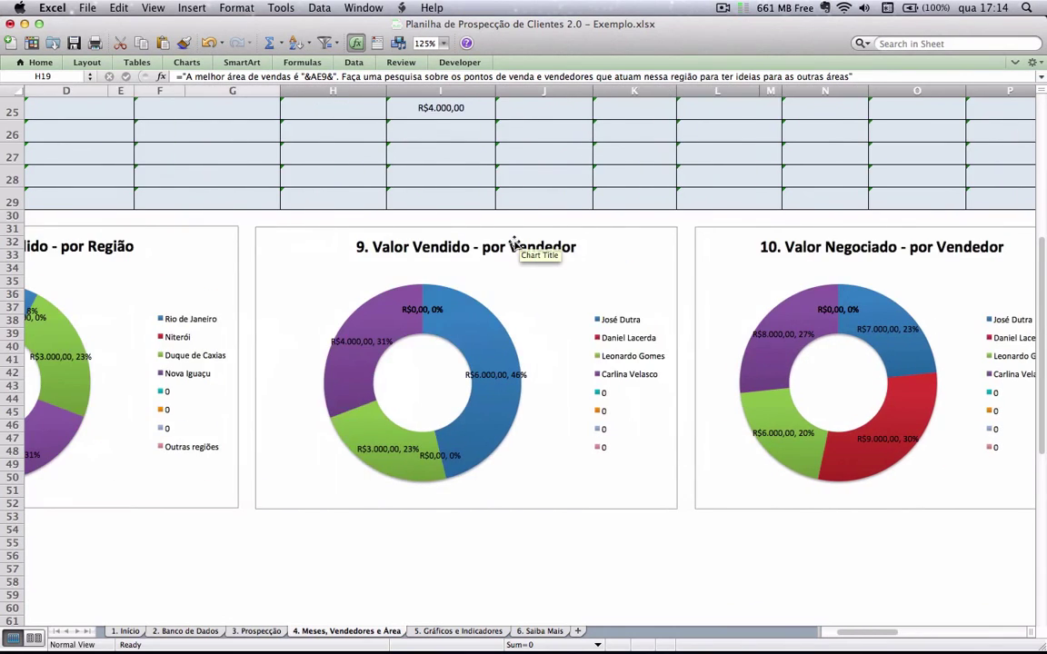
scroll(514, 244, "left", 8)
scroll(514, 244, "up", 8)
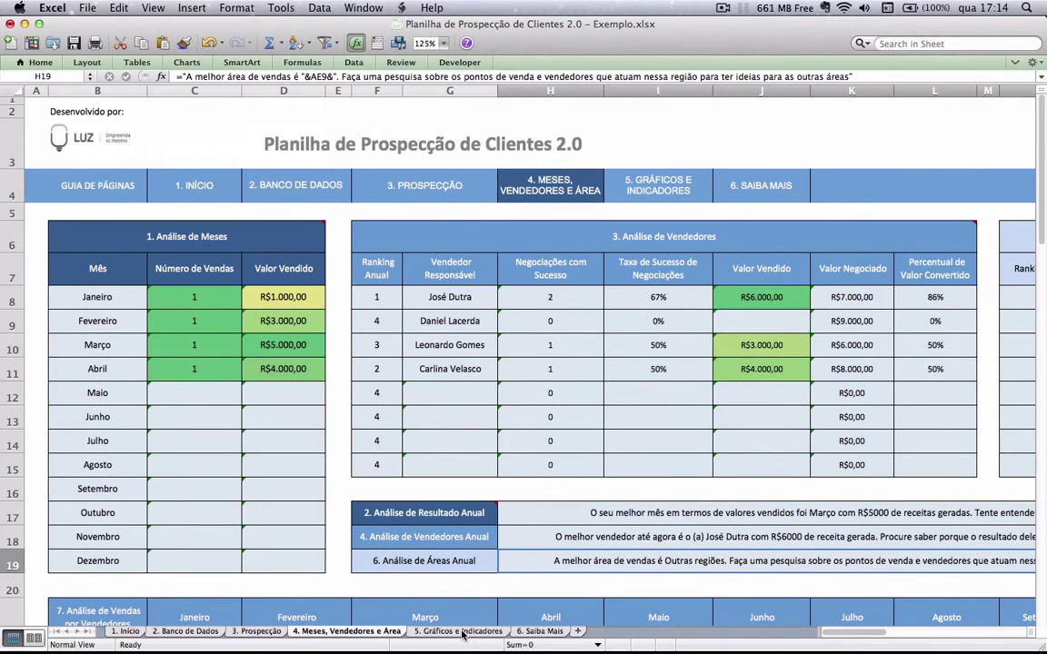
Step: Go to the 5. Gráficos e Indicadores sheet and examine Taxa de Conversão por Etapa for the funnel stages
left_click(672, 194)
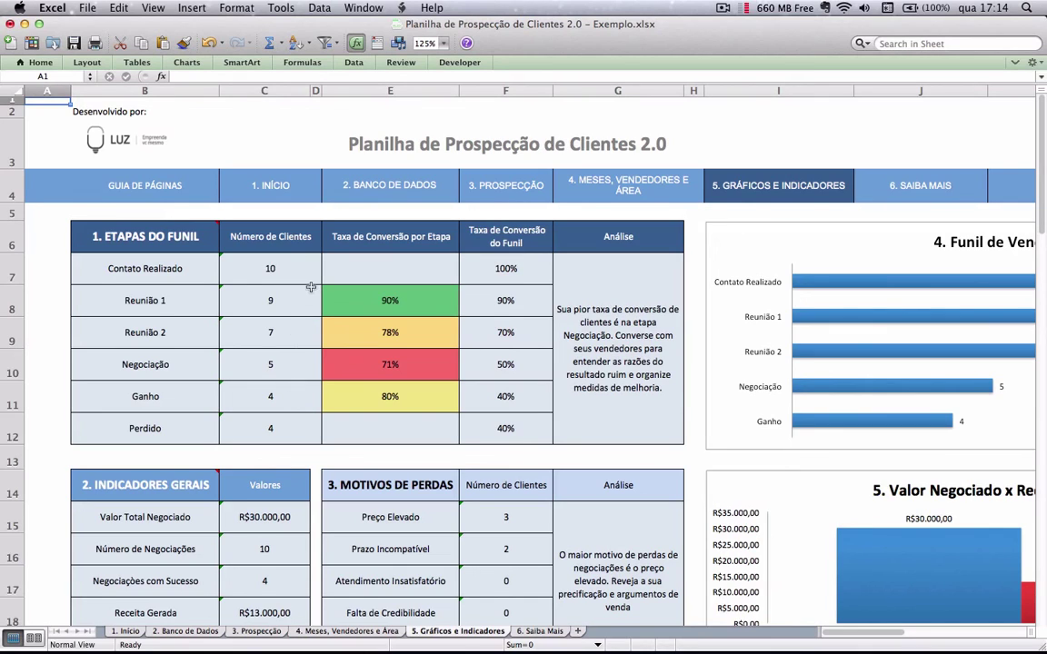
left_click(416, 298)
left_click(417, 326)
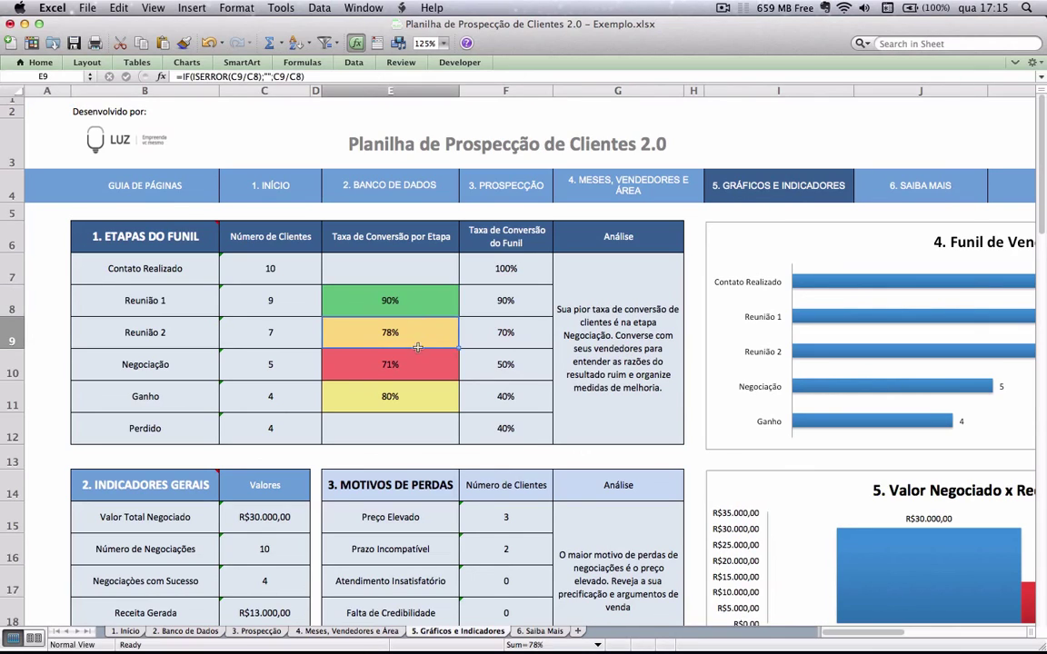
left_click(418, 352)
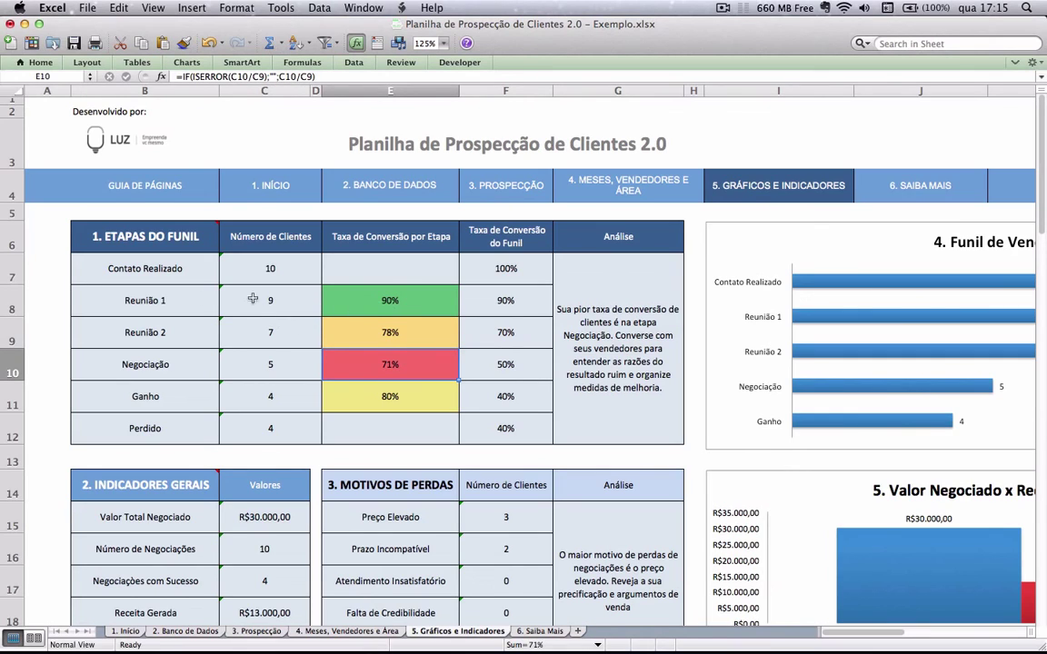
left_click(182, 265)
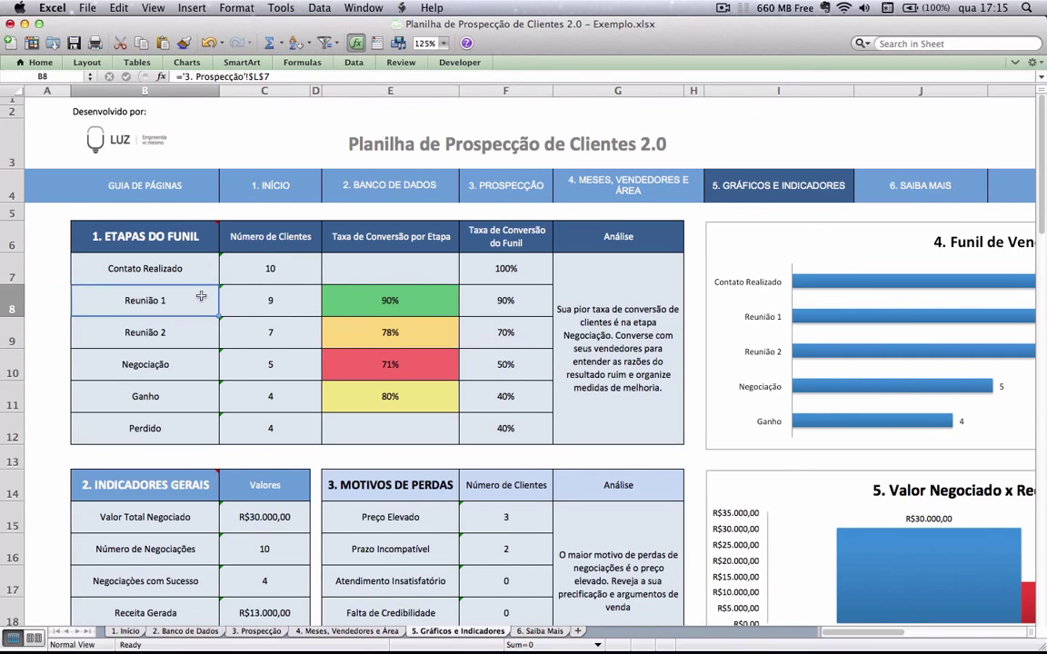
left_click(435, 297)
Step: Examine Taxa de Conversão do Funil for each stage from Contato Realizado to Perdido
left_click(530, 245)
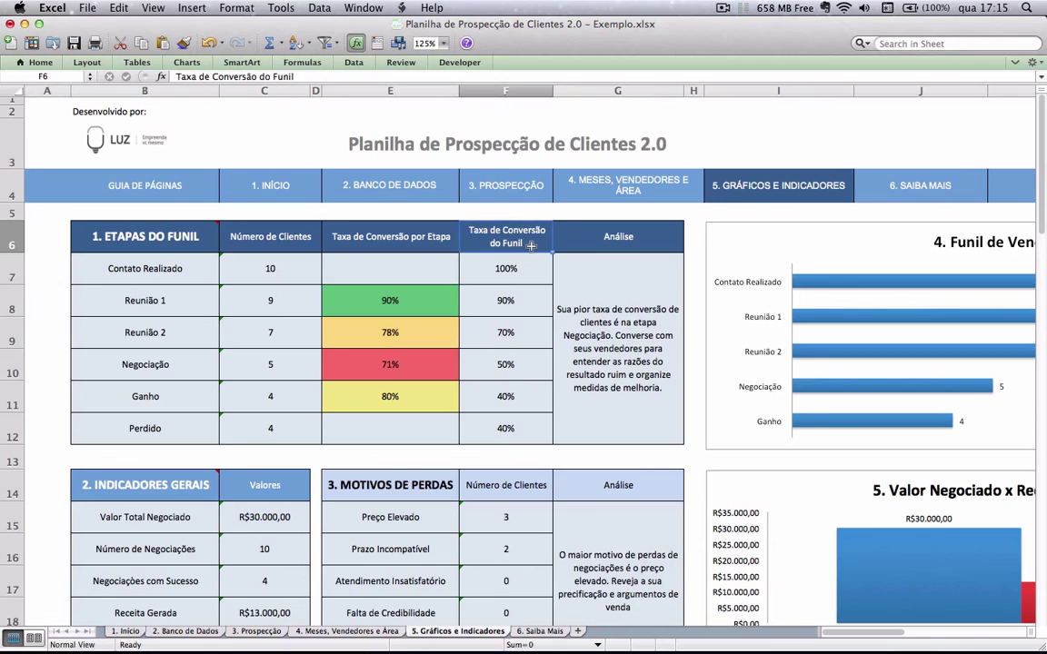
left_click(469, 259)
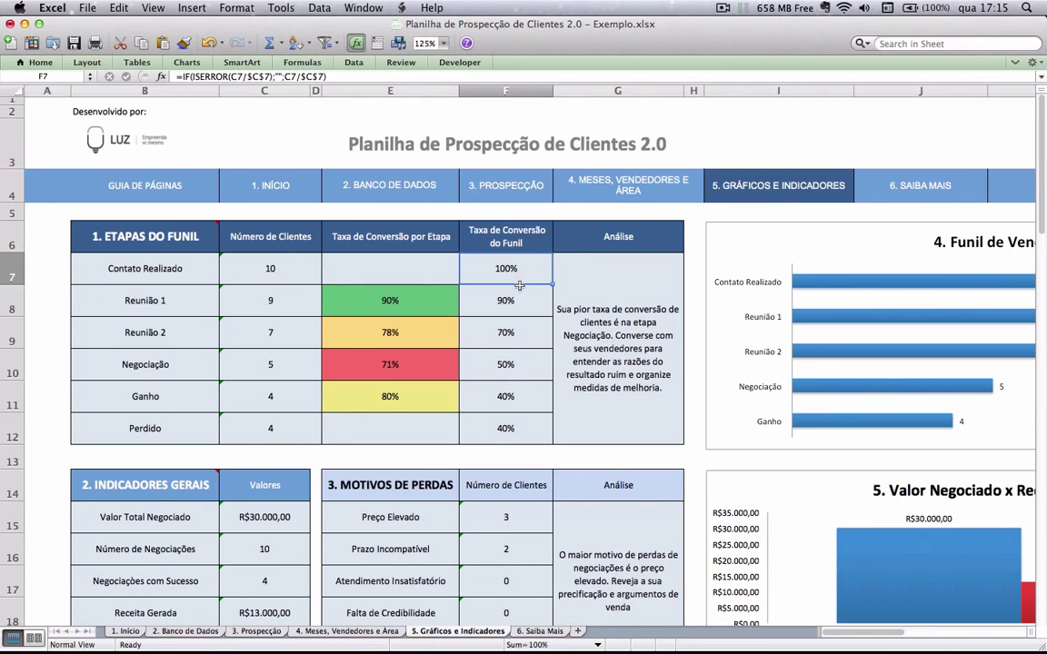
left_click(519, 296)
left_click(467, 329)
left_click(465, 360)
left_click(463, 391)
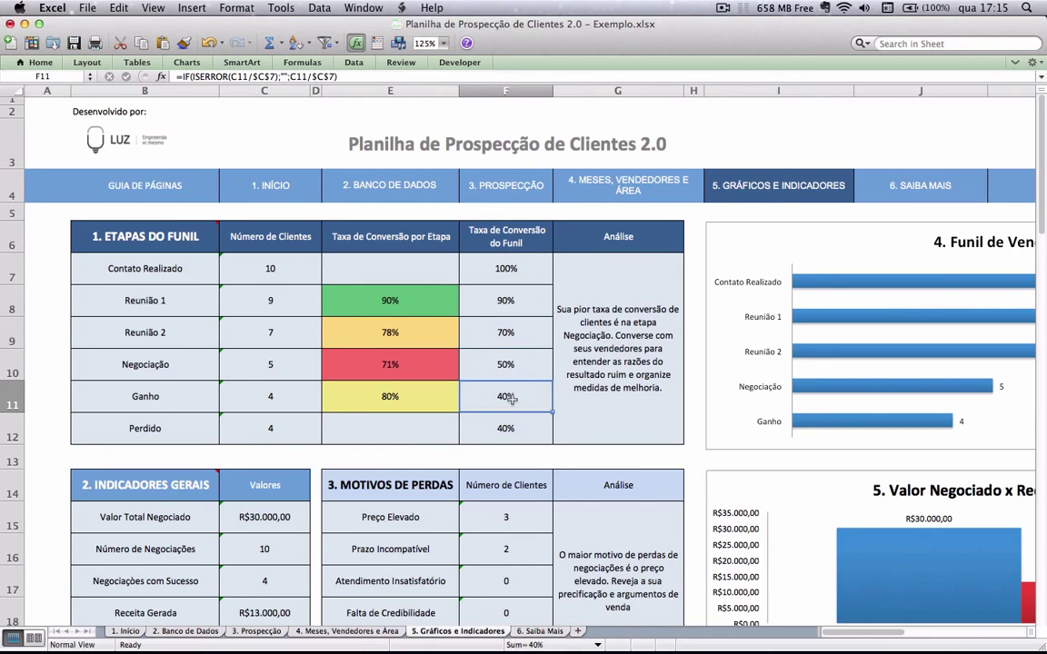
left_click(512, 419)
left_click(470, 264)
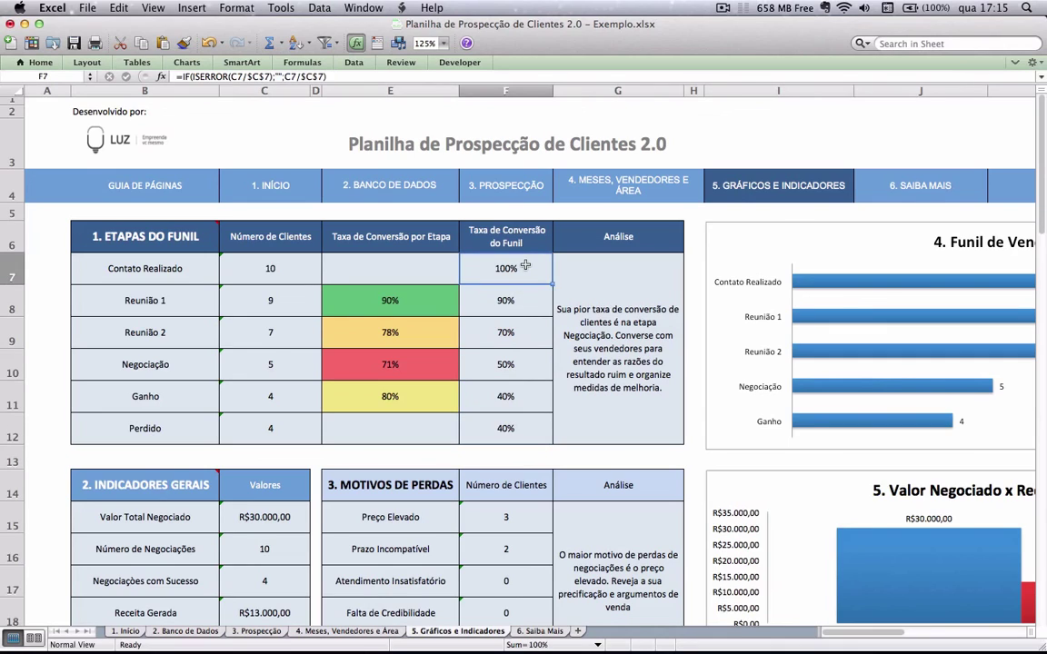
left_click(526, 393)
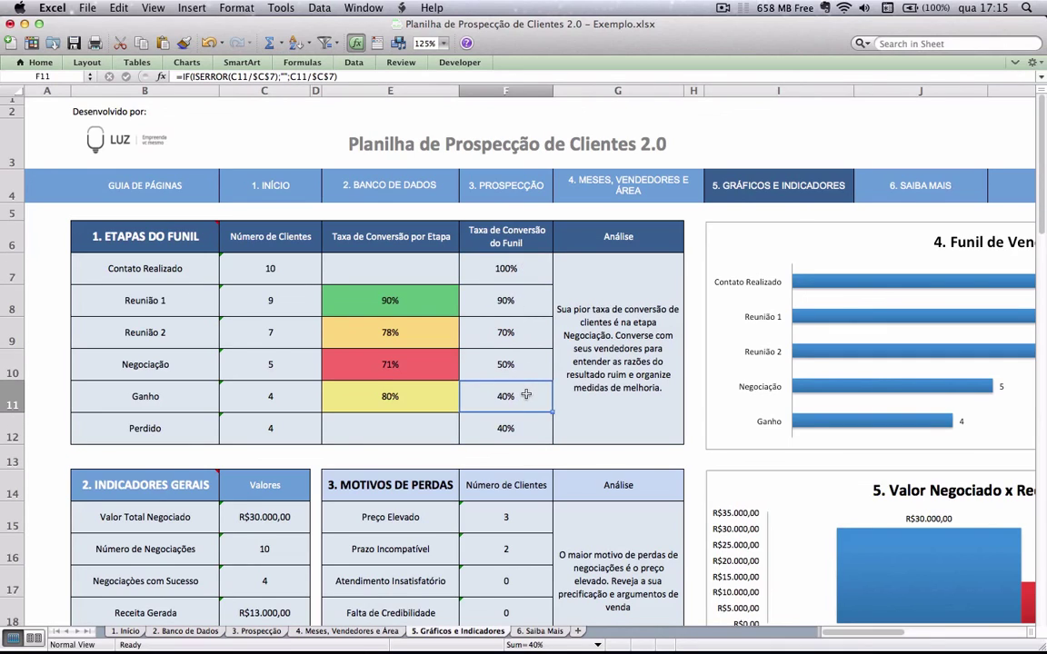
Step: Examine the Etapas do Funil Análise text and the Funil de Vendas chart
left_click(618, 349)
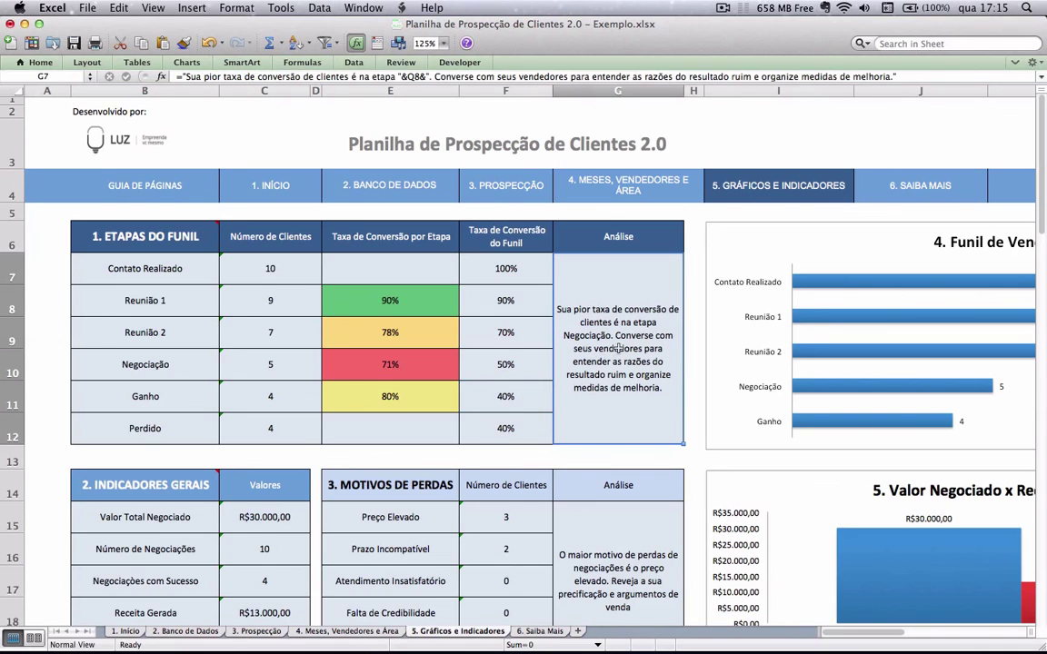
scroll(618, 349, "right", 5)
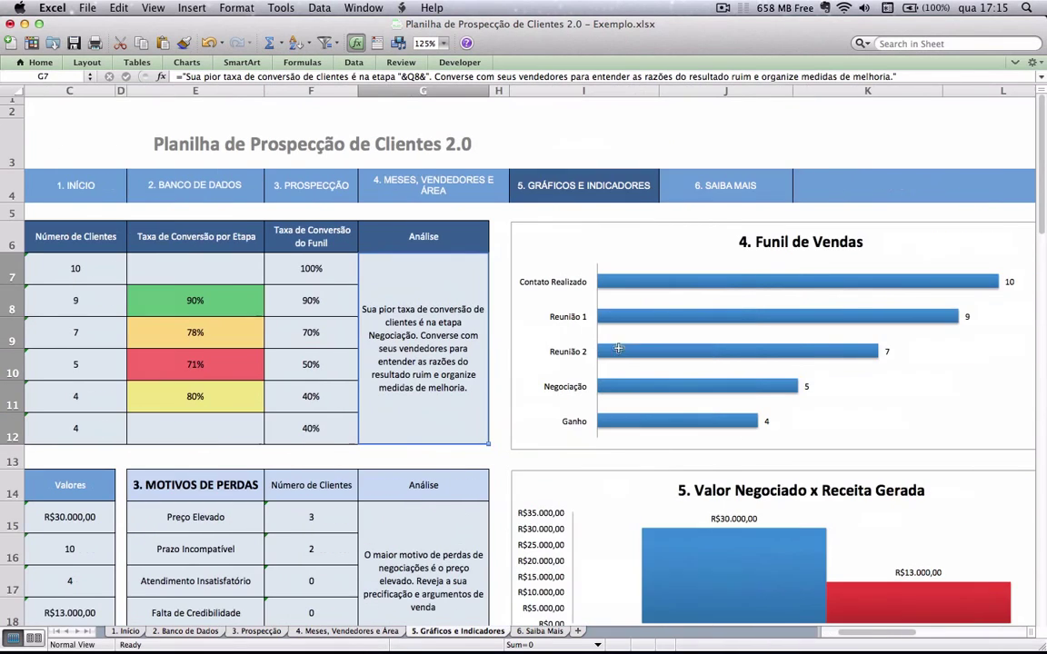
mouse_move(741, 361)
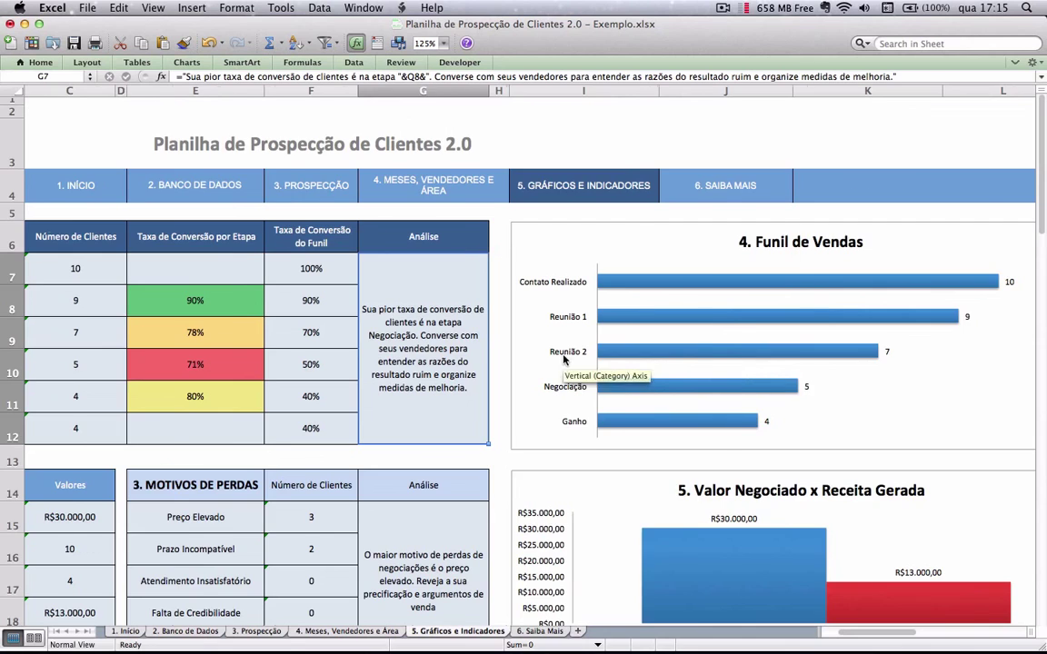
Step: Examine each row of the Indicadores Gerais table, from Valor Total Negociado to Tempo Médio para Fechamento de Contrato
scroll(546, 313, "left", 4)
scroll(545, 314, "down", 5)
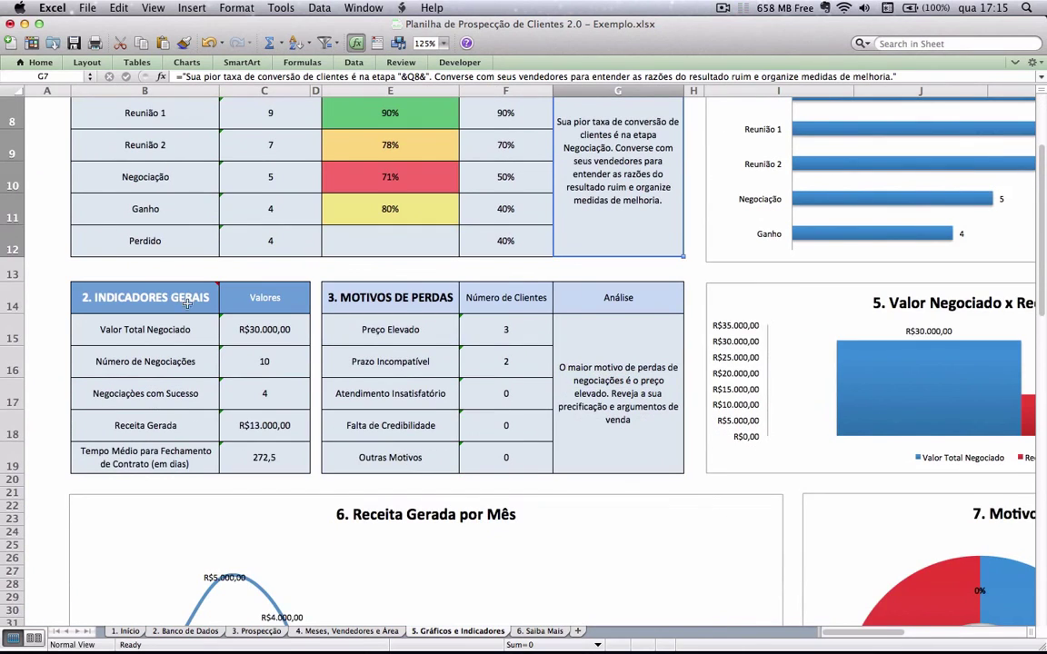
left_click(164, 332)
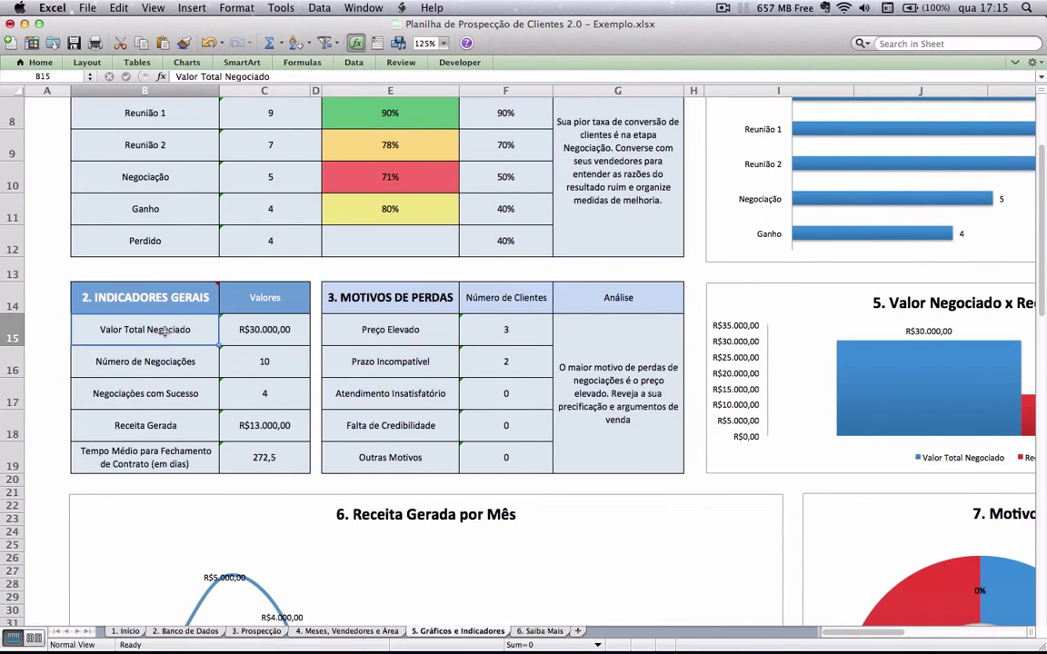
left_click(161, 371)
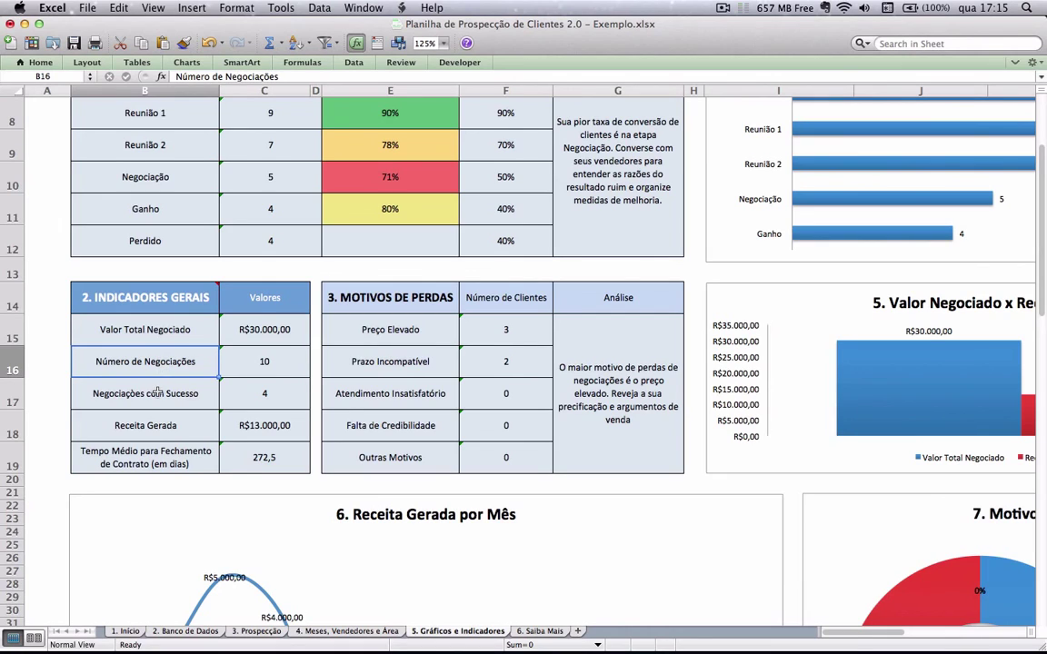
left_click(157, 393)
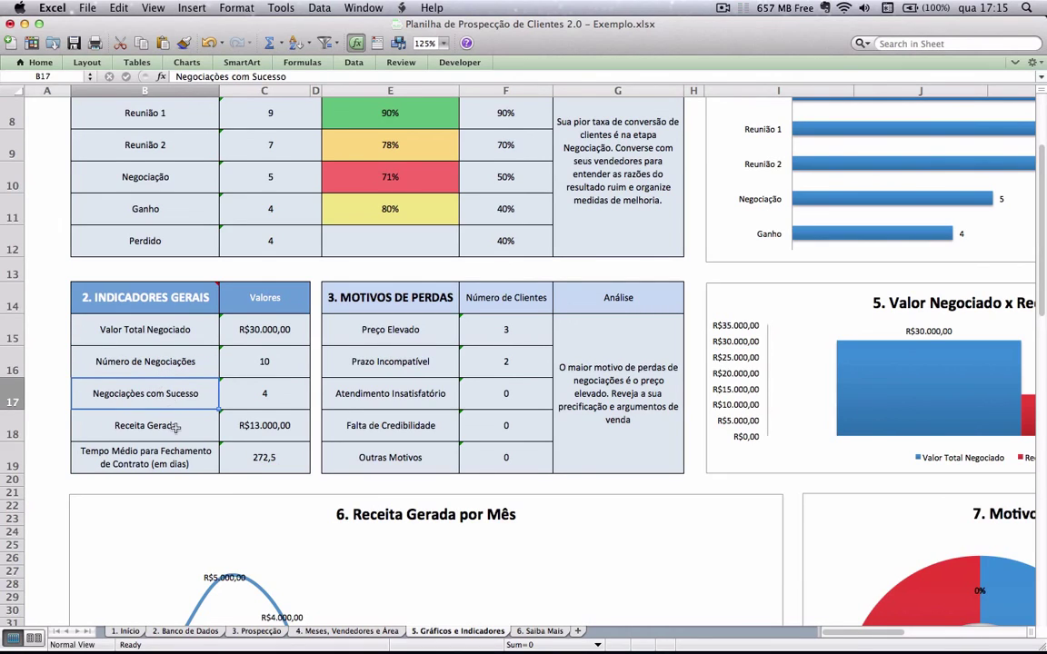
left_click(175, 427)
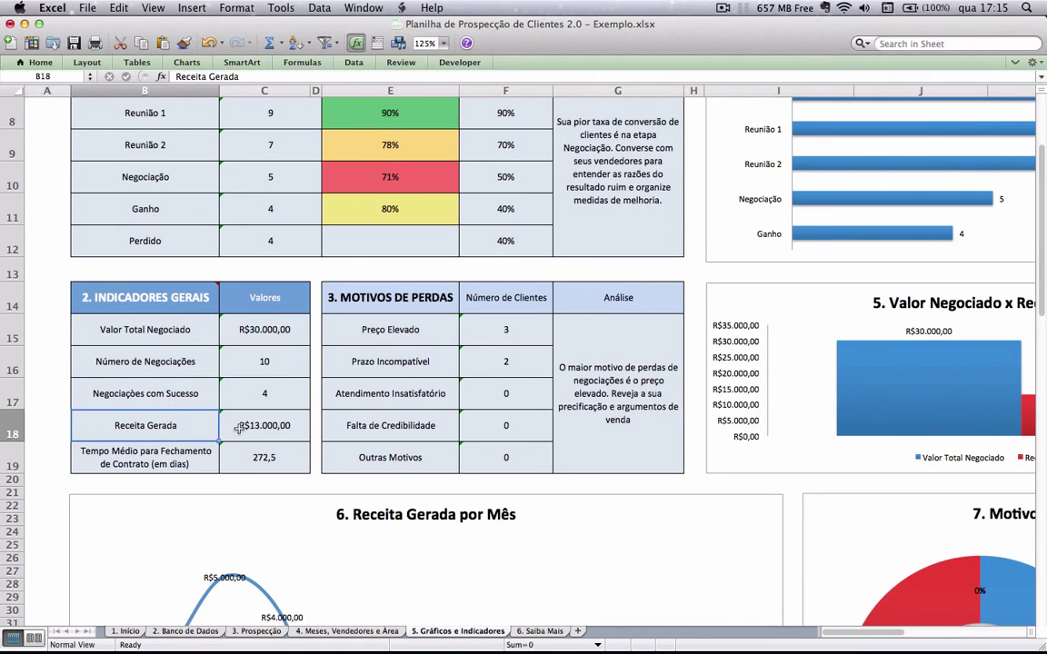
left_click(174, 457)
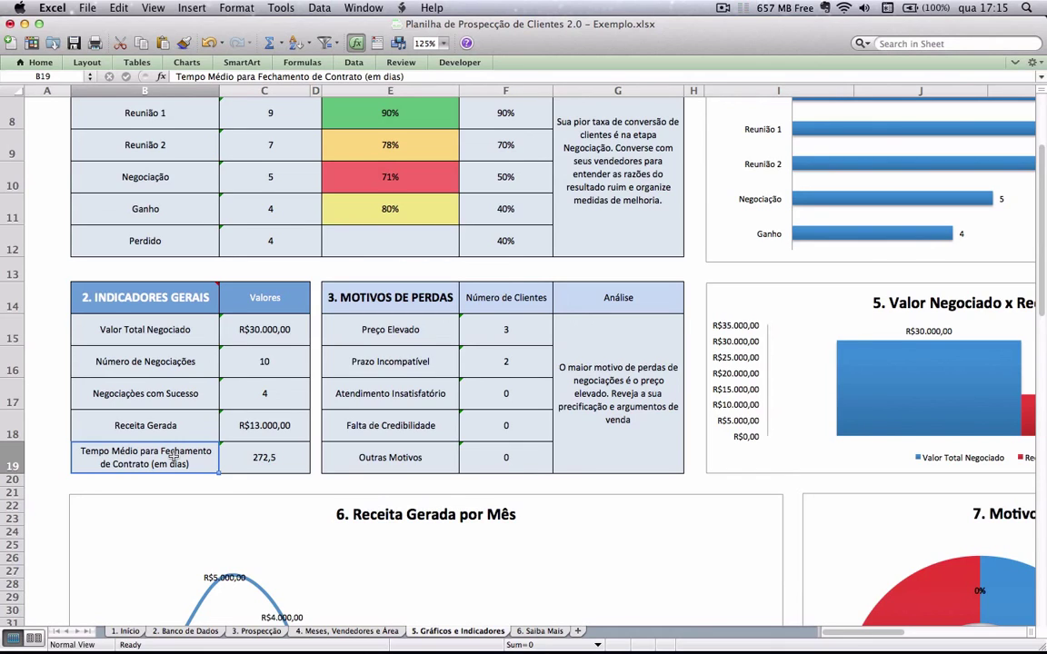
left_click(255, 461)
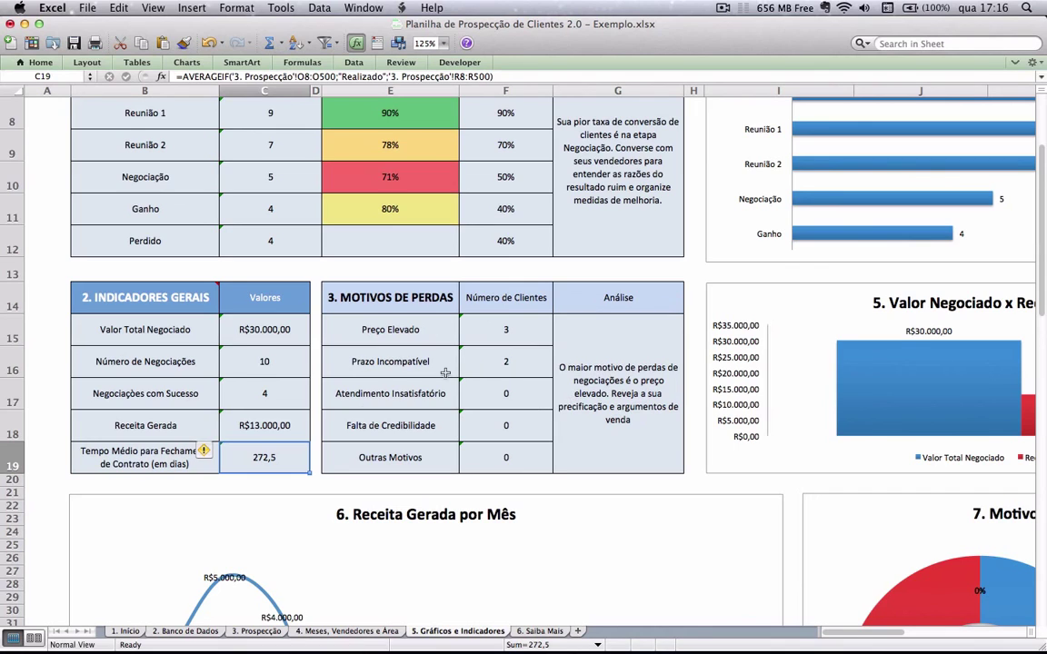
Step: Examine the Motivos de Perdas Análise text and charts 5 to 7 on negotiated value, monthly revenue and loss reasons
left_click(621, 384)
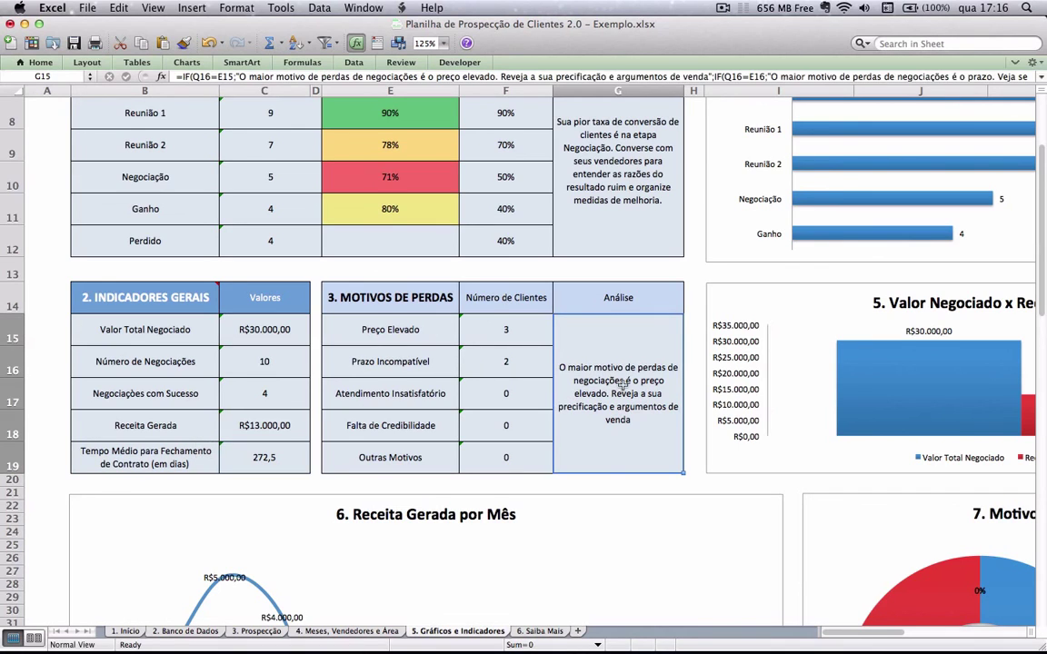
scroll(622, 384, "right", 5)
scroll(623, 388, "down", 1)
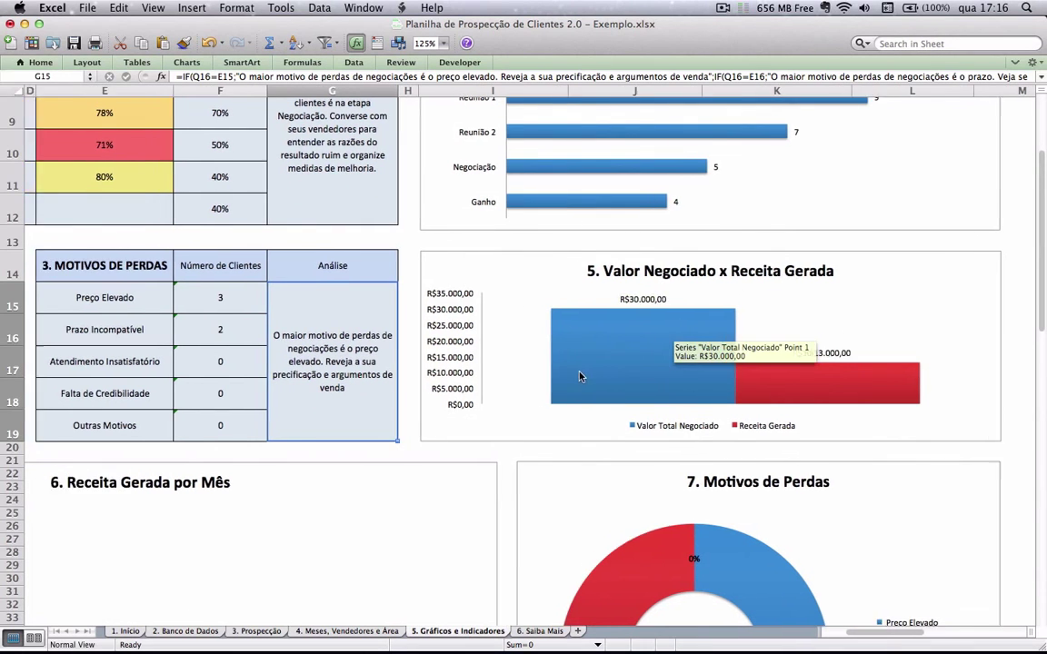
scroll(580, 363, "left", 5)
scroll(580, 363, "down", 3)
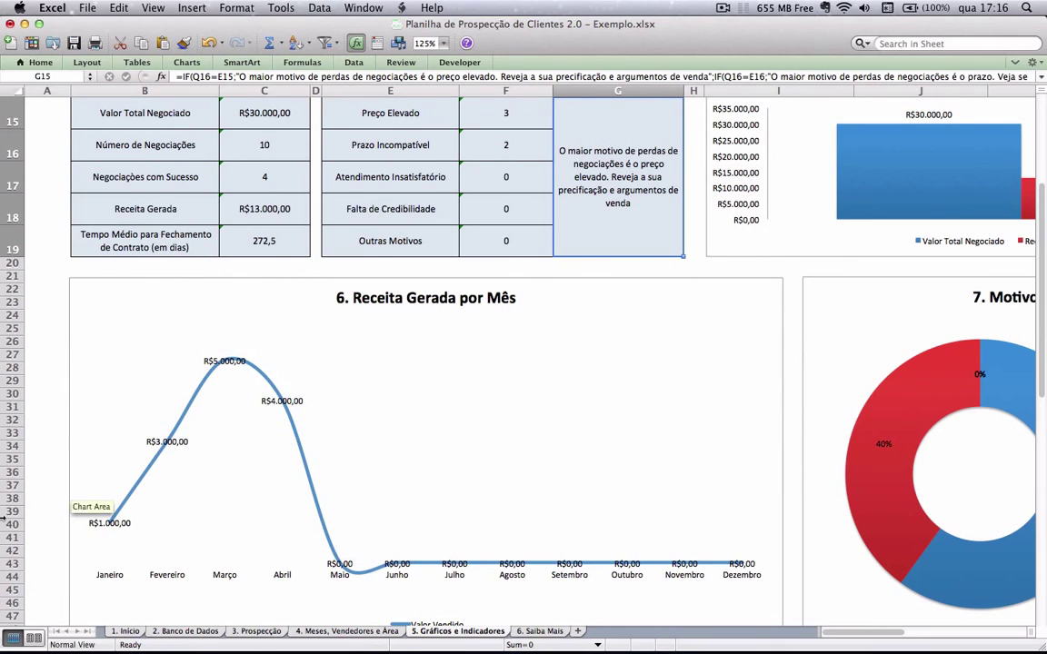
scroll(708, 411, "right", 8)
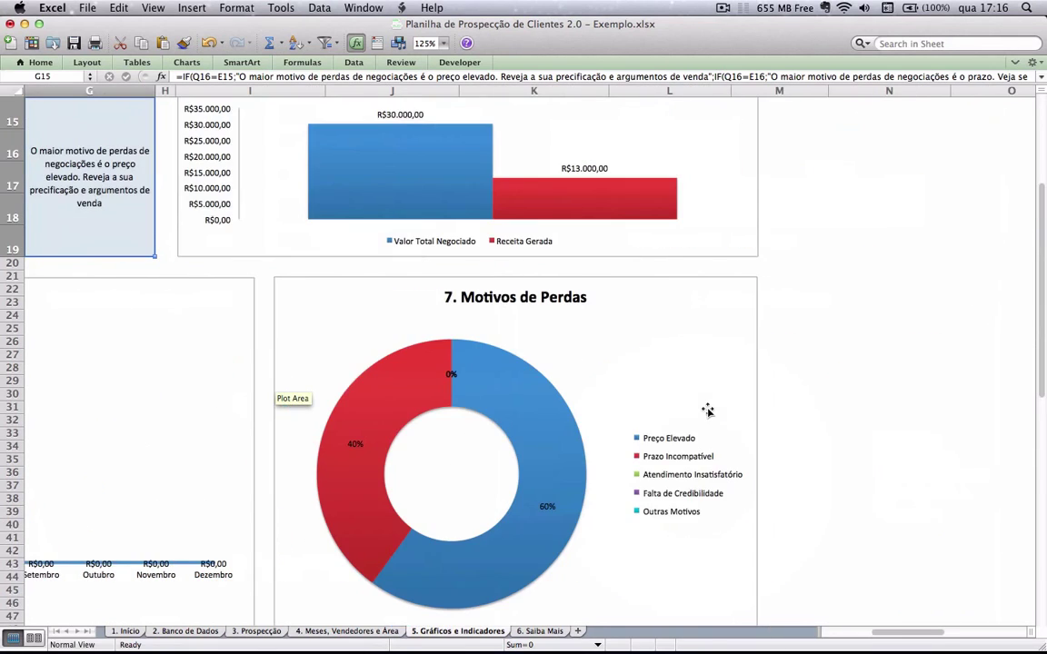
Step: Return to the 1. Início sheet and select the empty cell A5
scroll(380, 398, "up", 10)
scroll(380, 399, "left", 8)
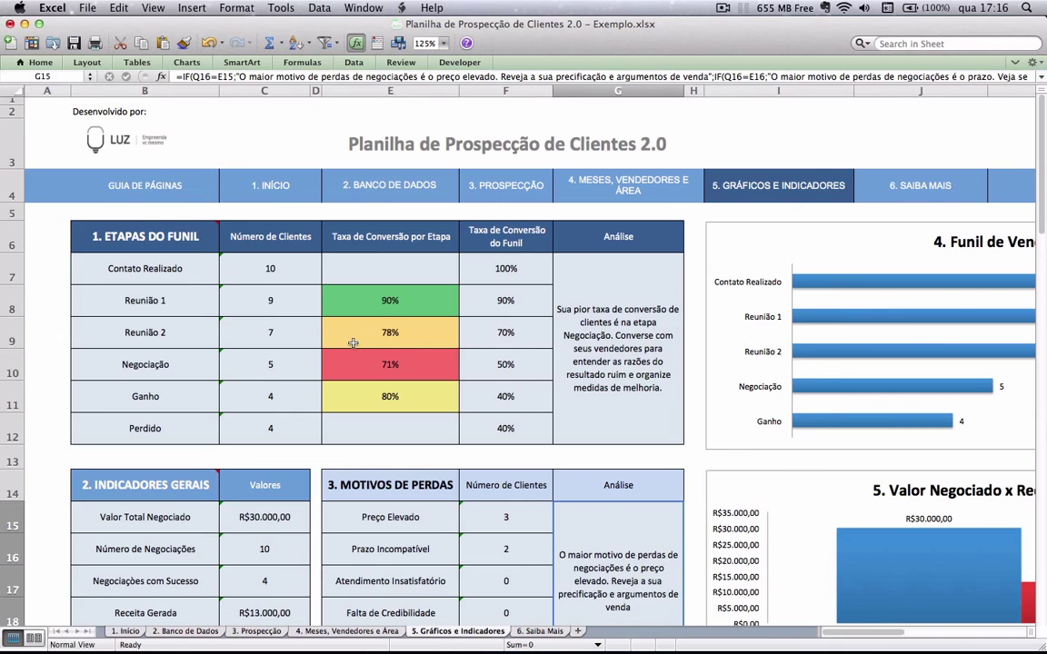
left_click(125, 631)
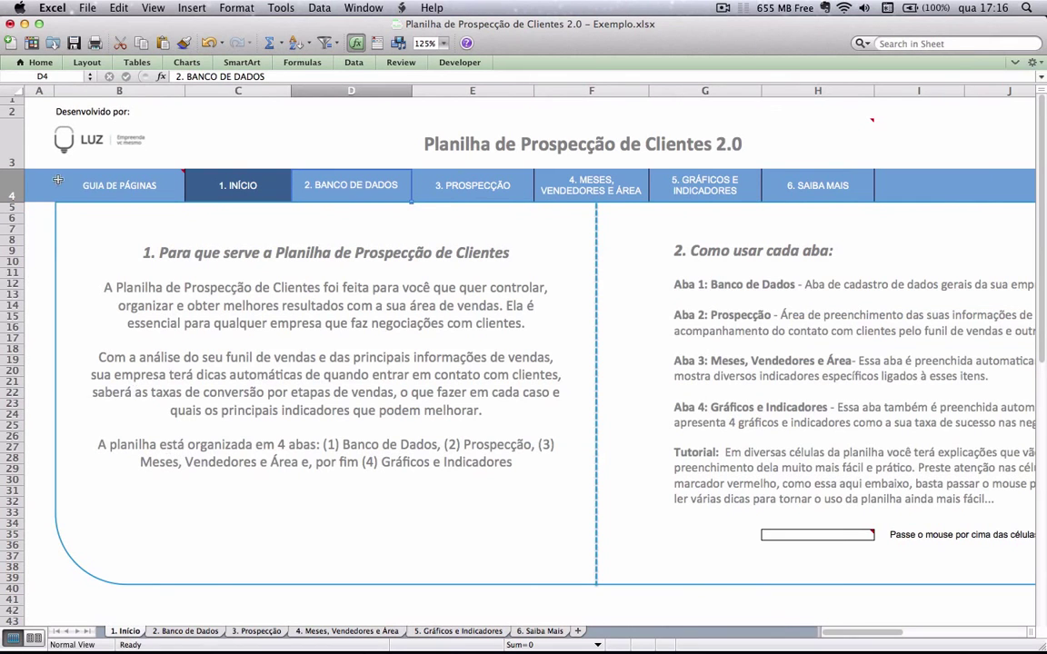
left_click(41, 211)
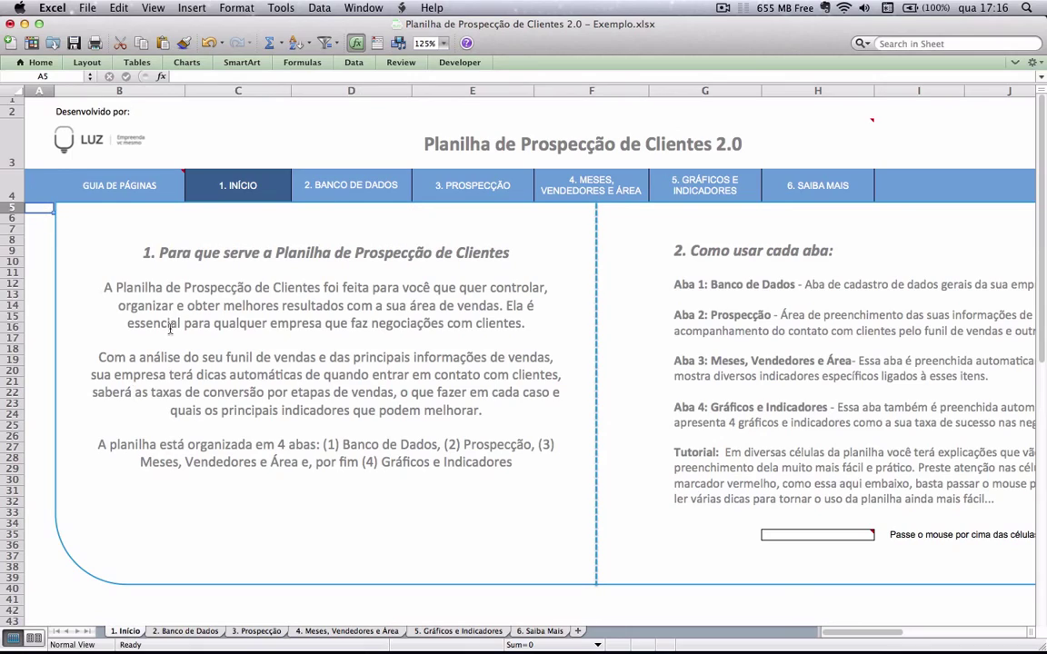
Step: Switch to the Keynote presentation and play the slideshow from the Prospecção de Clientes 2.0 launch slide
key("F3")
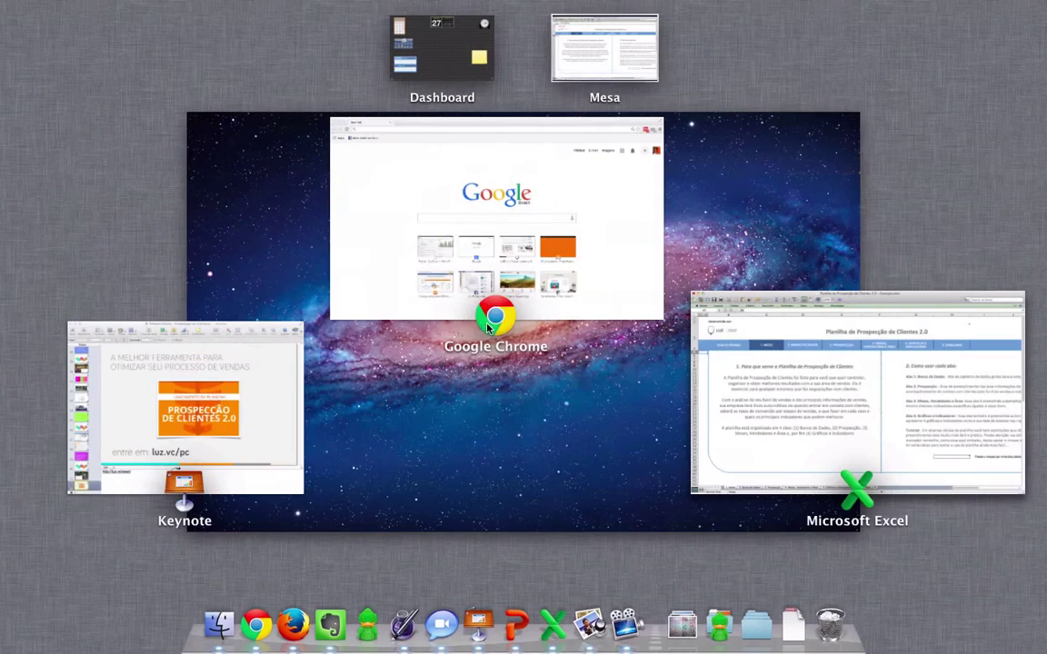
left_click(257, 393)
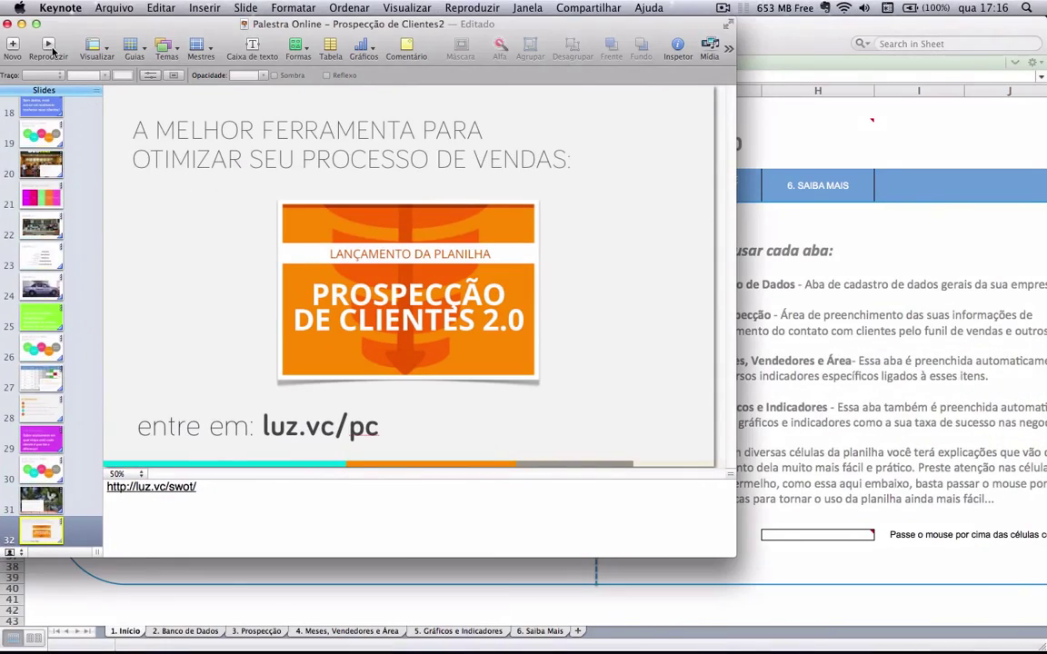
left_click(51, 74)
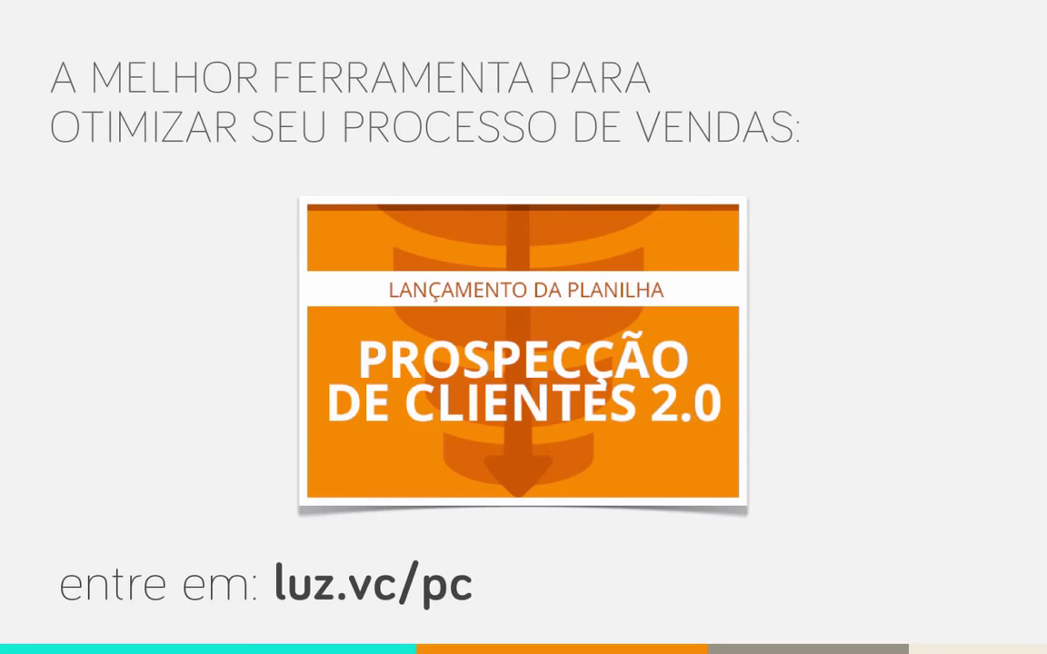